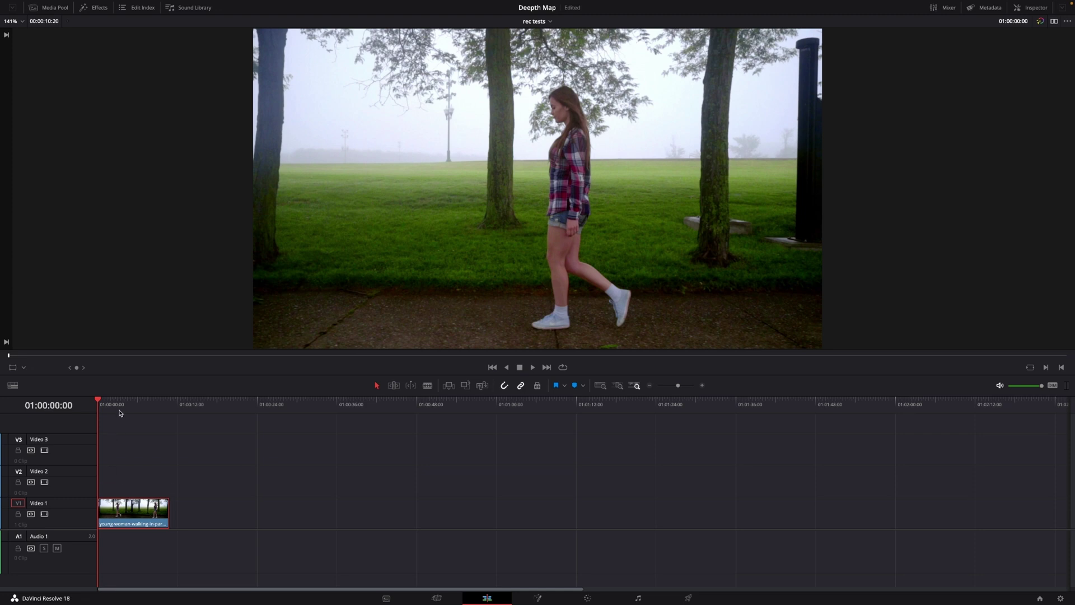
Preview the park clip, then place a basic Text title on Video 2 above it
key(space)
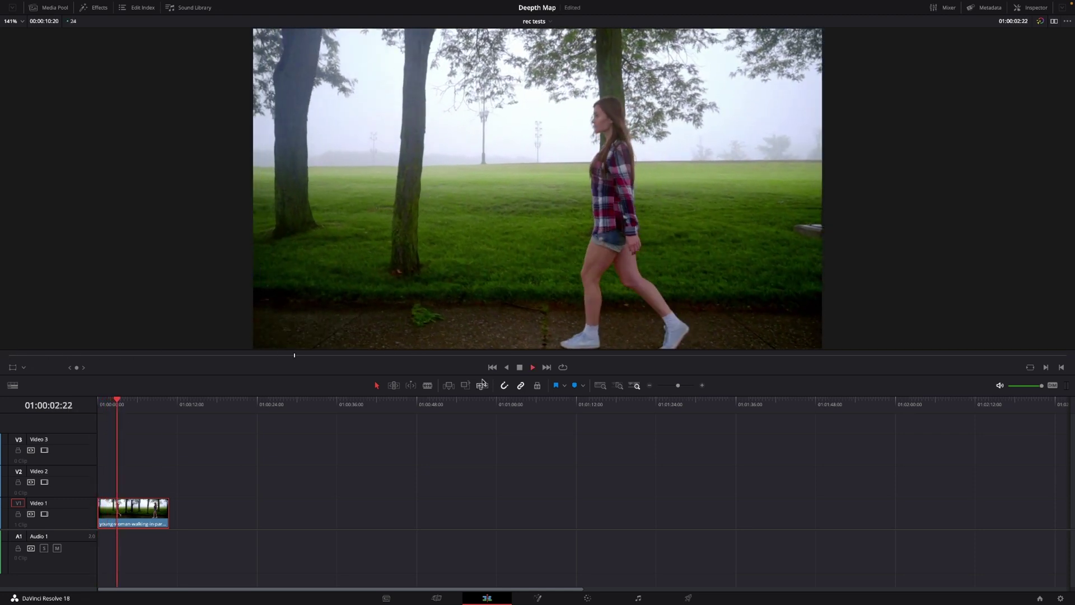
key(space)
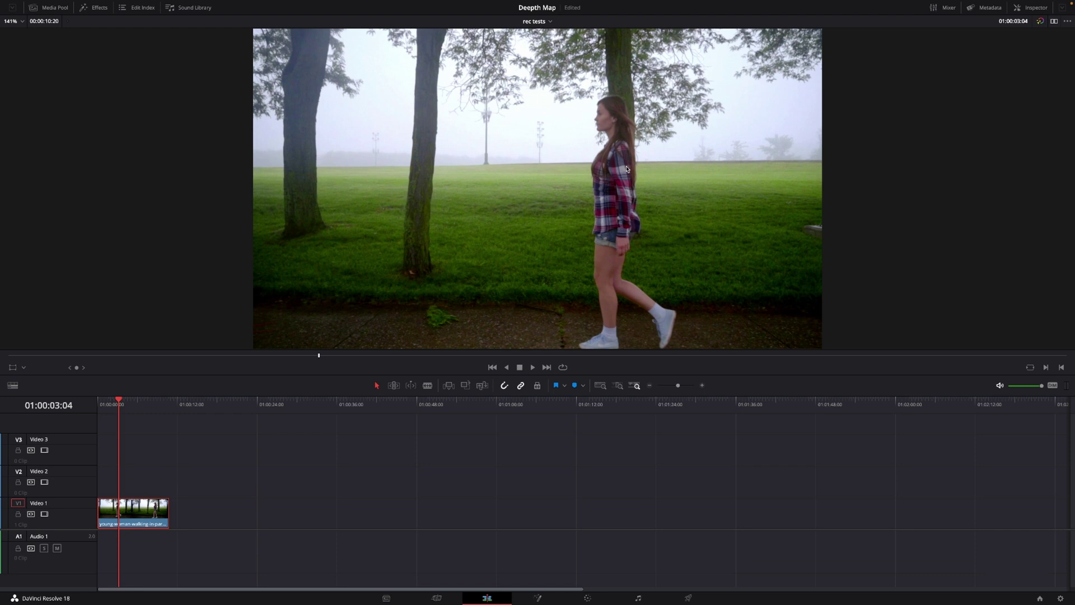
click(92, 8)
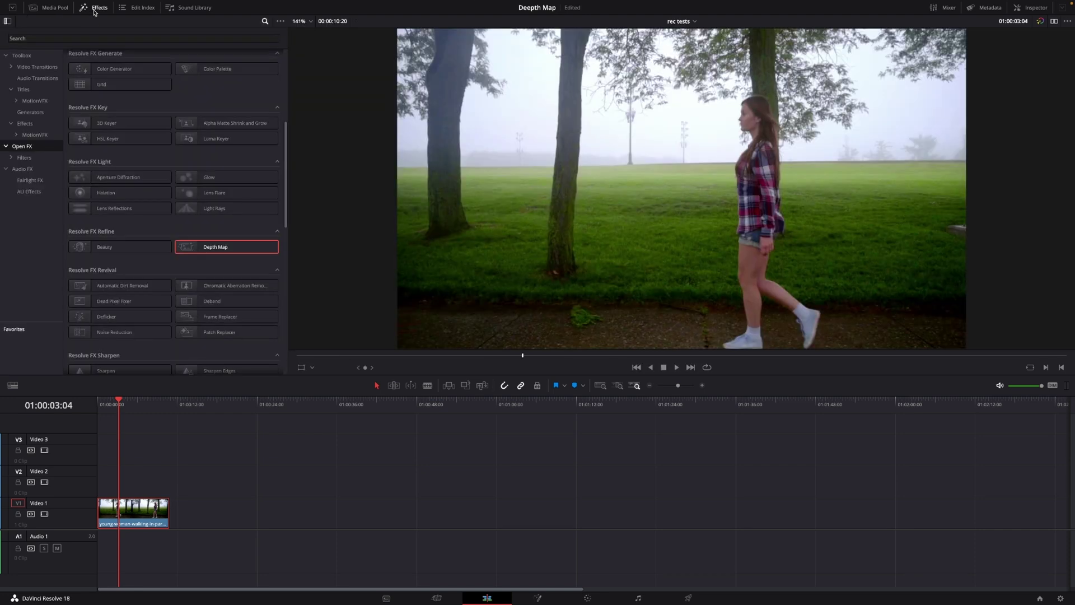
click(24, 89)
drag(104, 103, 168, 480)
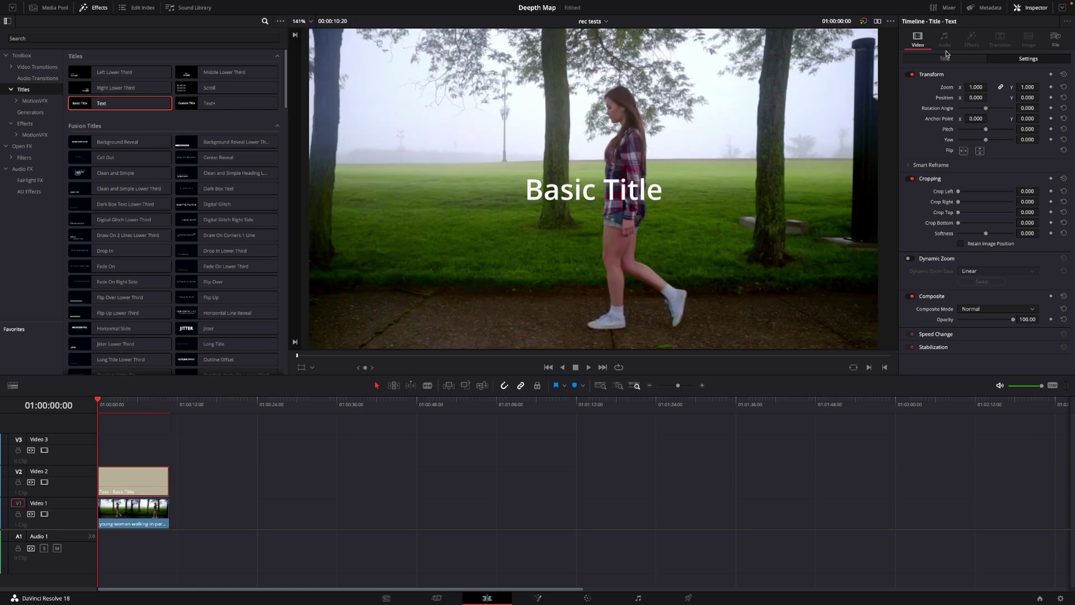
Replace the placeholder title text with HELLO and raise its size to 380
click(971, 57)
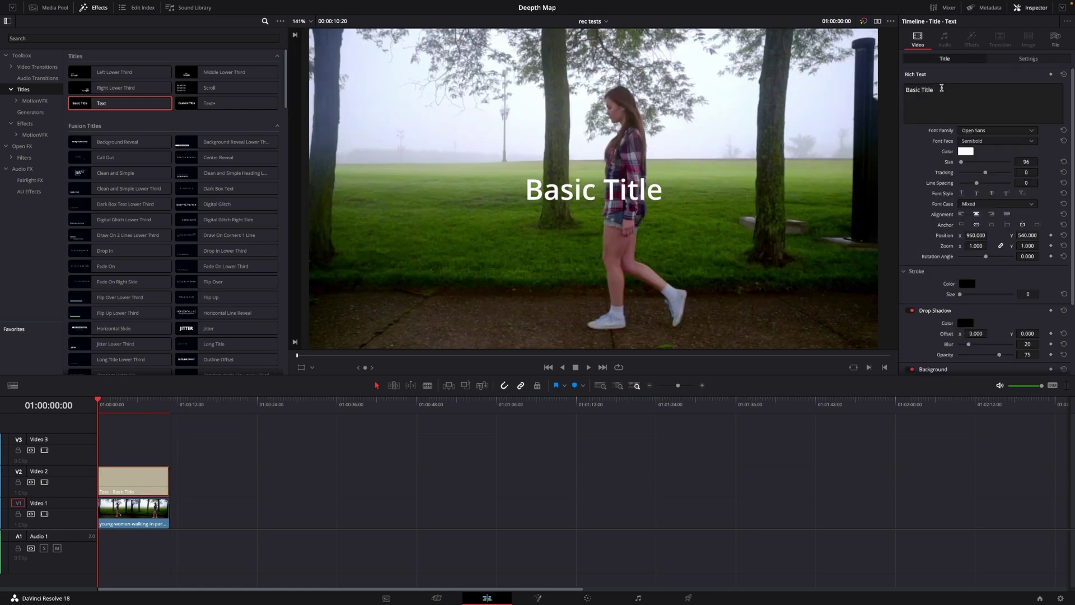
drag(941, 89, 885, 88)
key(BackSpace)
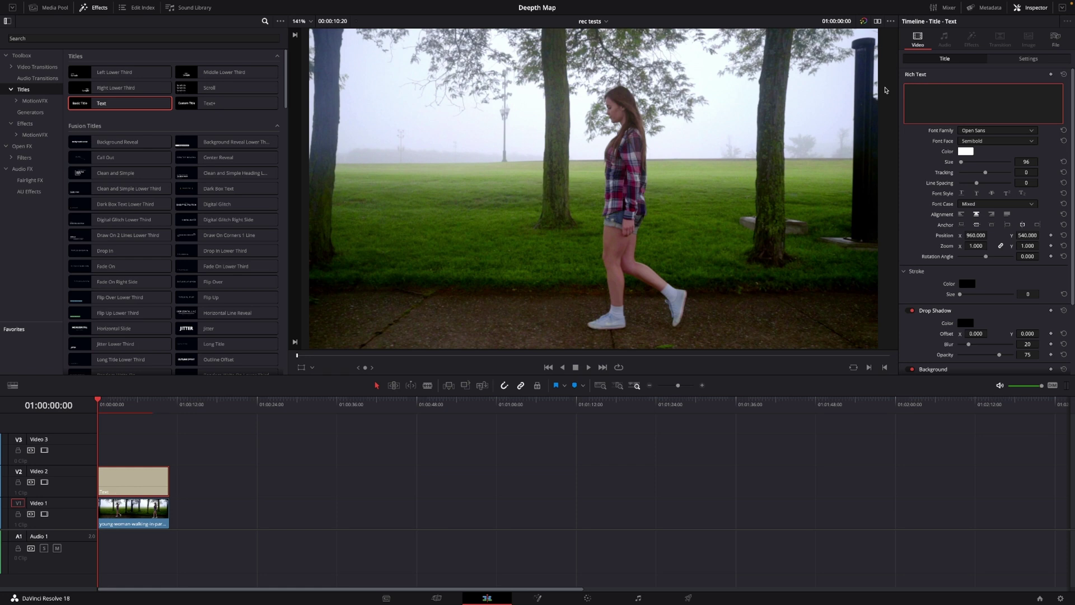
text(HELLO)
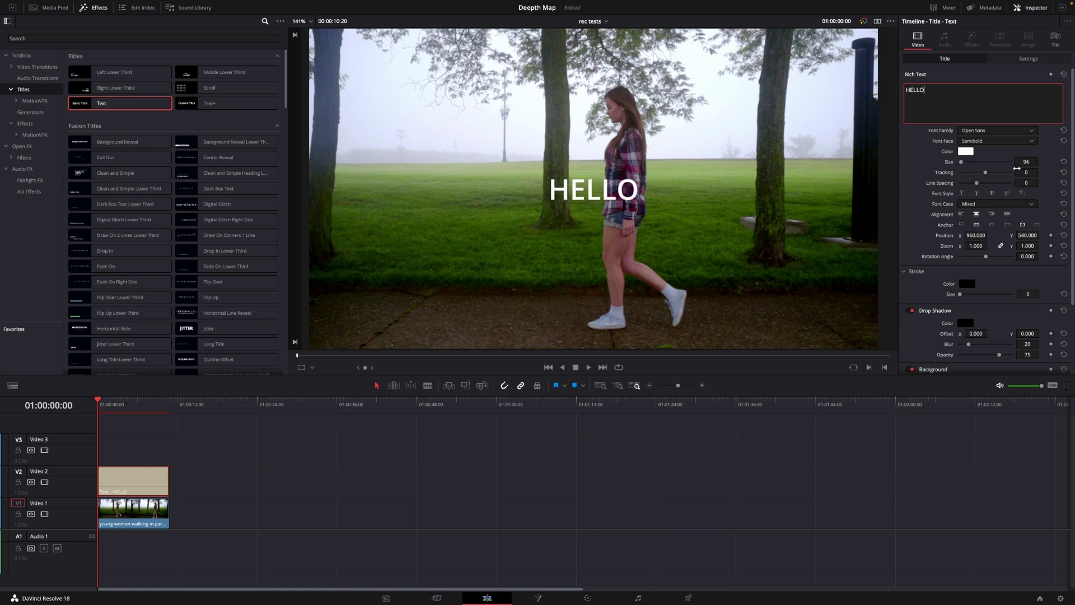
drag(1016, 168, 1041, 160)
Keyframe the HELLO title's Position X at the start and two later frames, moving it rightward
click(1013, 59)
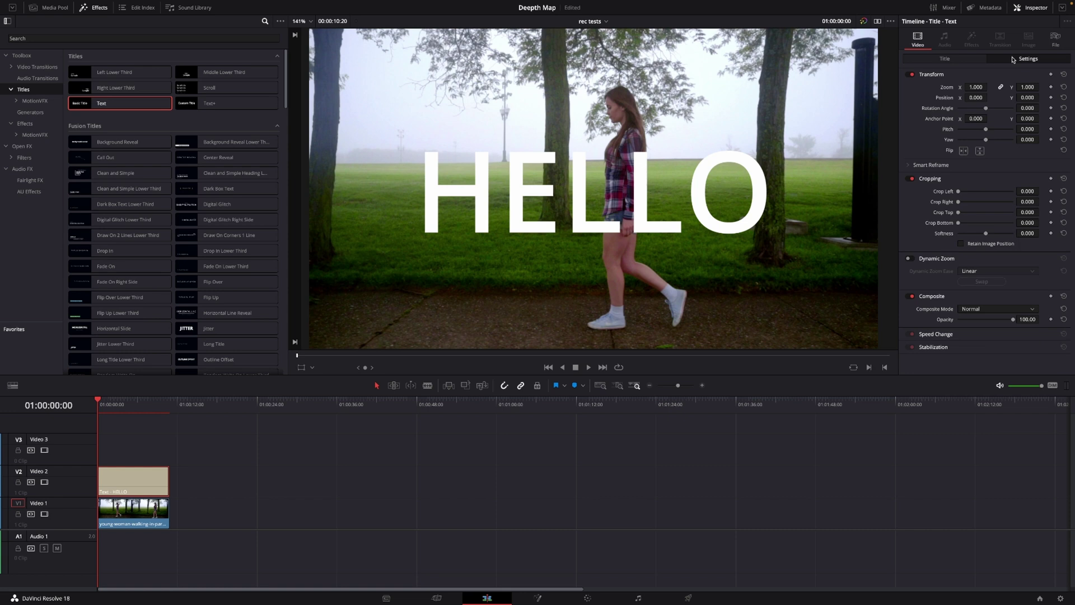
drag(976, 98, 990, 97)
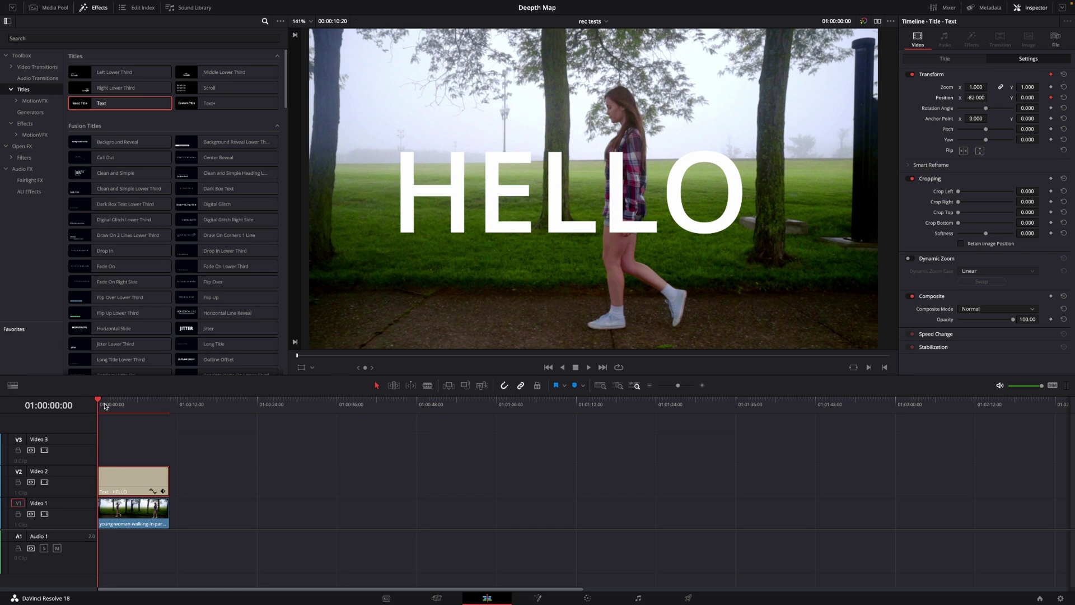
drag(105, 406, 140, 412)
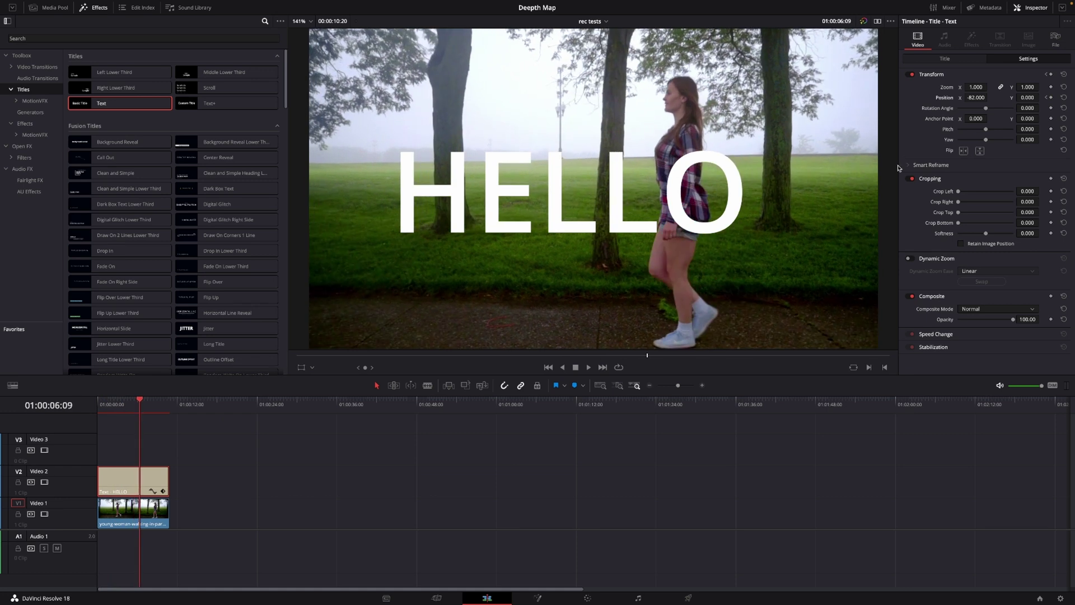
drag(972, 97, 996, 97)
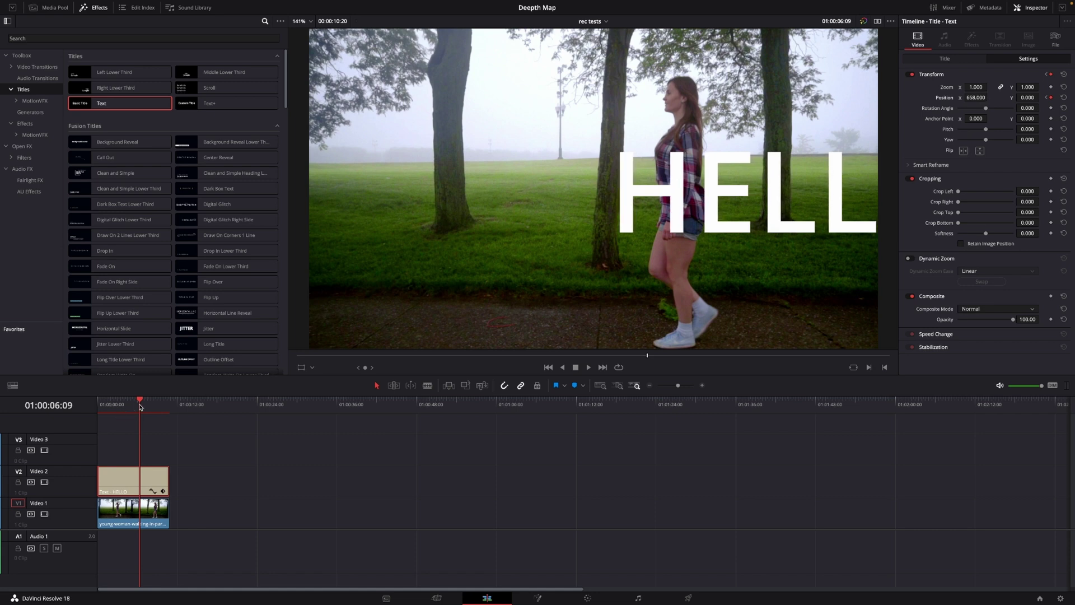
drag(140, 407, 157, 417)
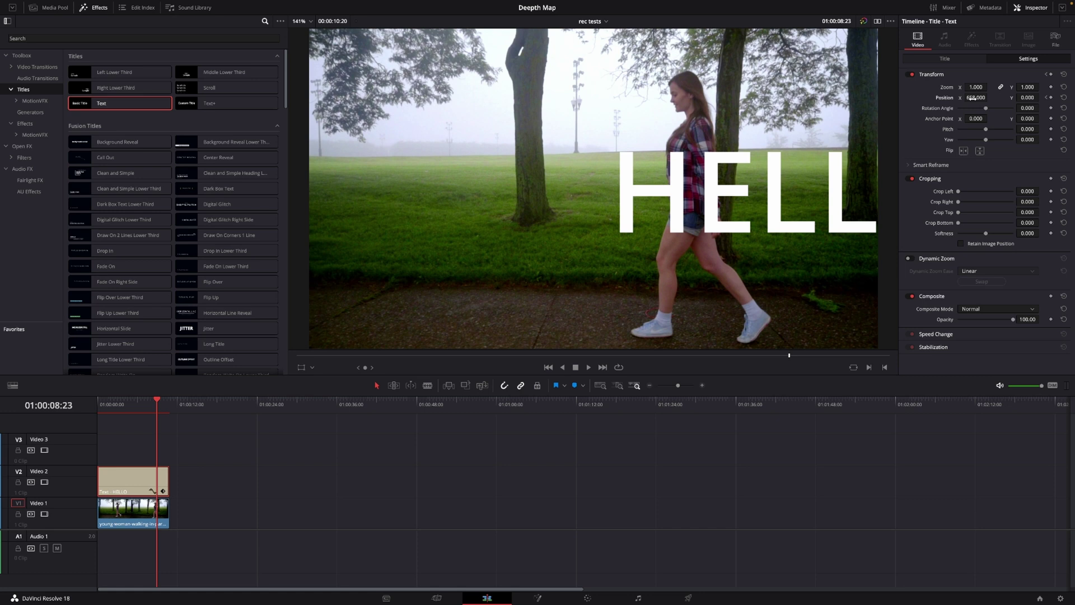
drag(972, 98, 989, 97)
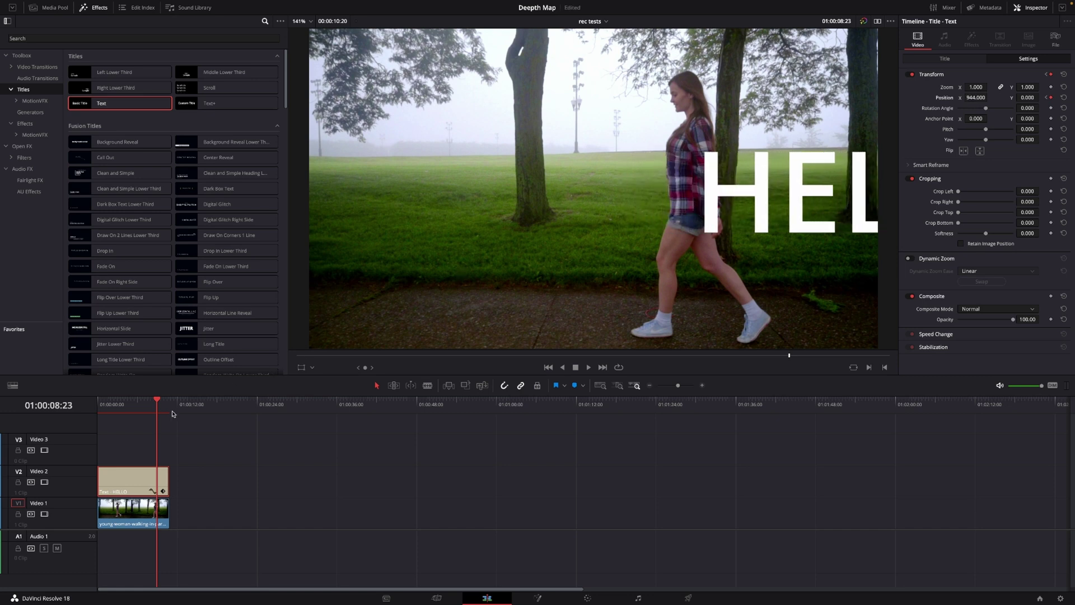
Add a final keyframe near the clip's end at X 1048 and play back the slide
drag(157, 402, 162, 407)
key(Down)
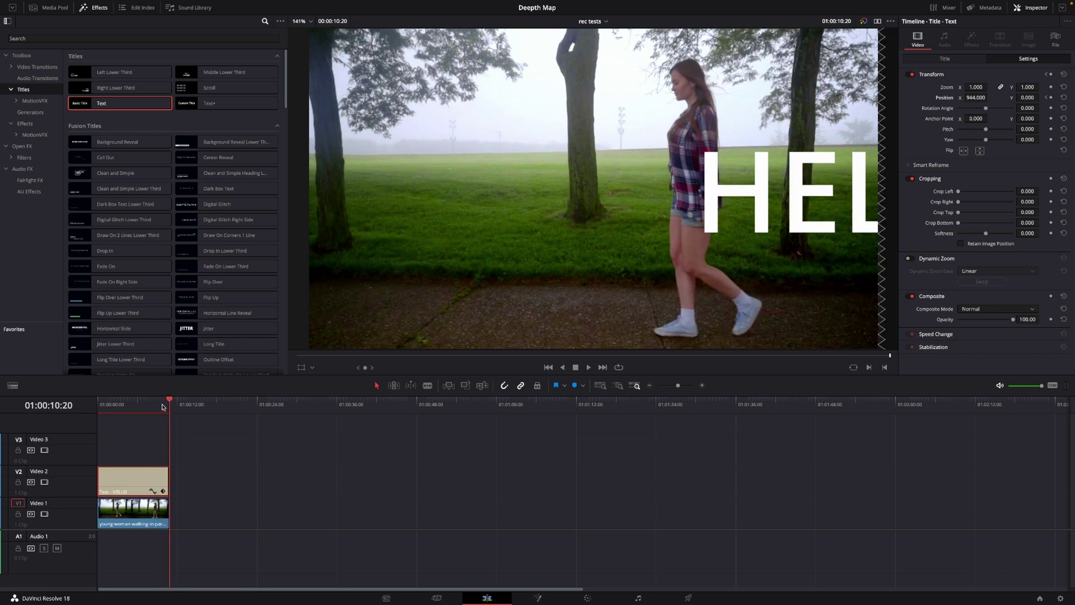
click(161, 406)
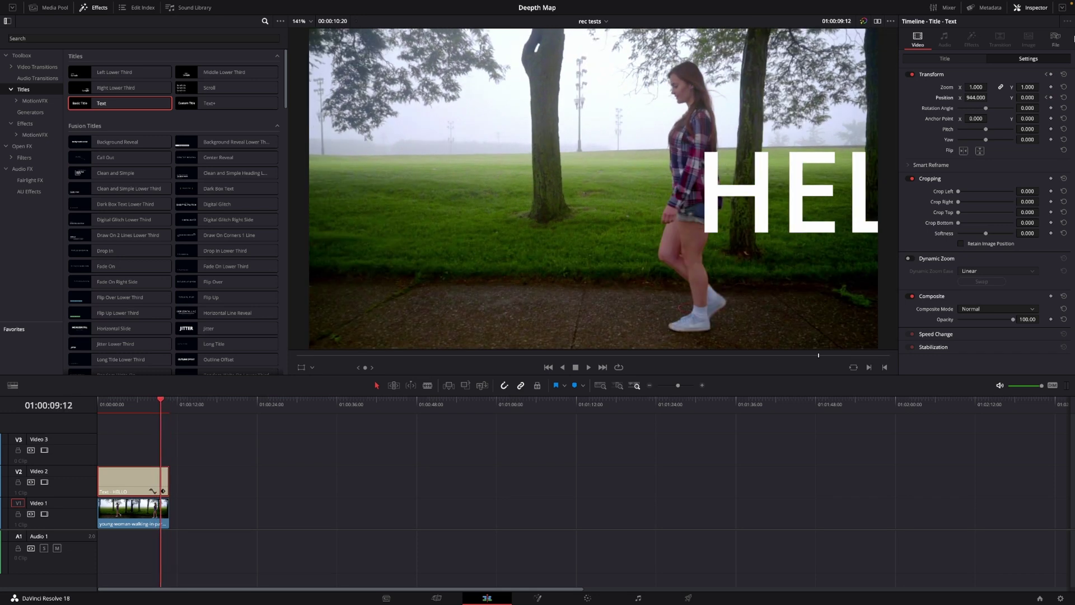
drag(974, 98, 990, 97)
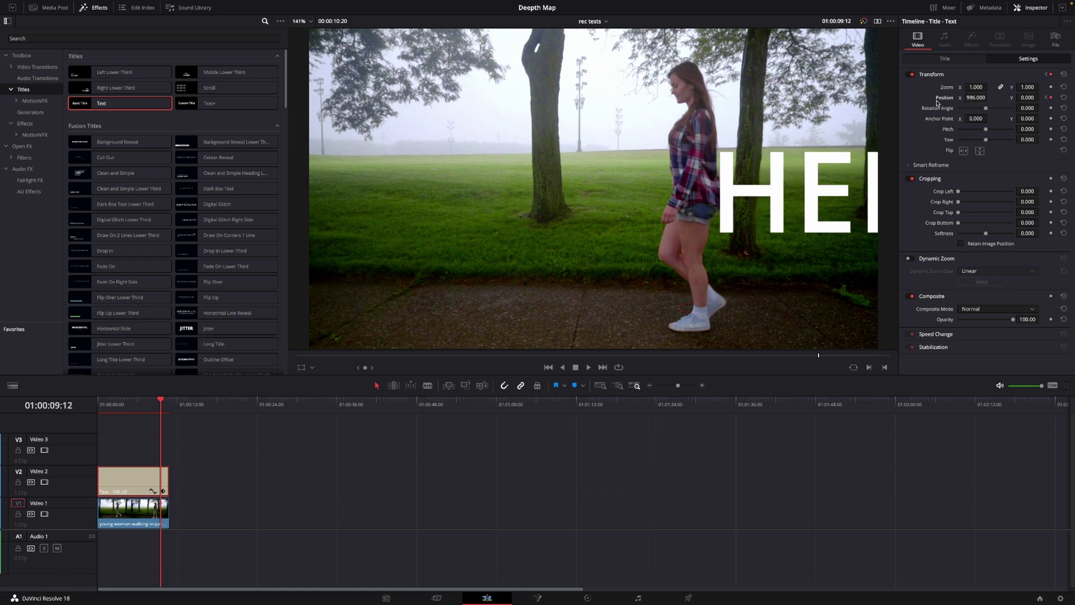
key(space)
key(space)
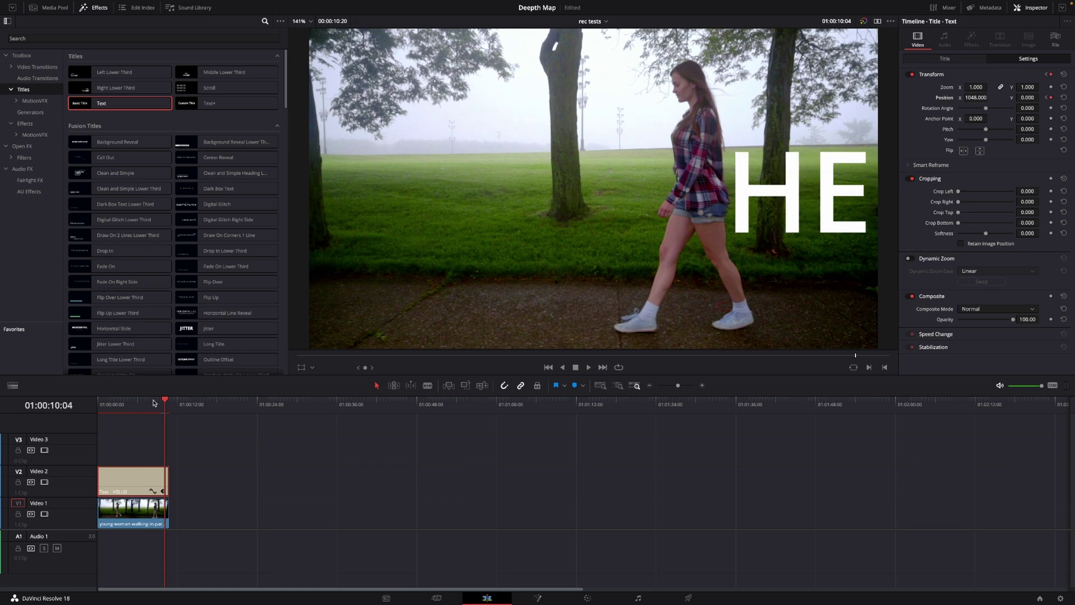
key(Home)
key(space)
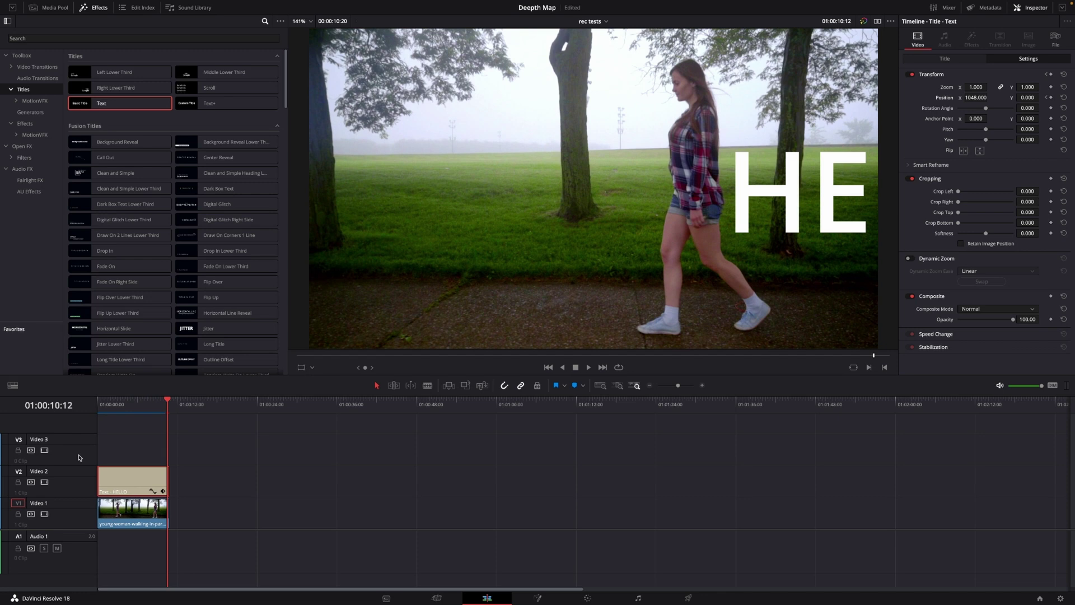
Give HELLO a drop shadow with offset 14/-11, blur 3 and opacity 68, then save
drag(168, 404, 95, 406)
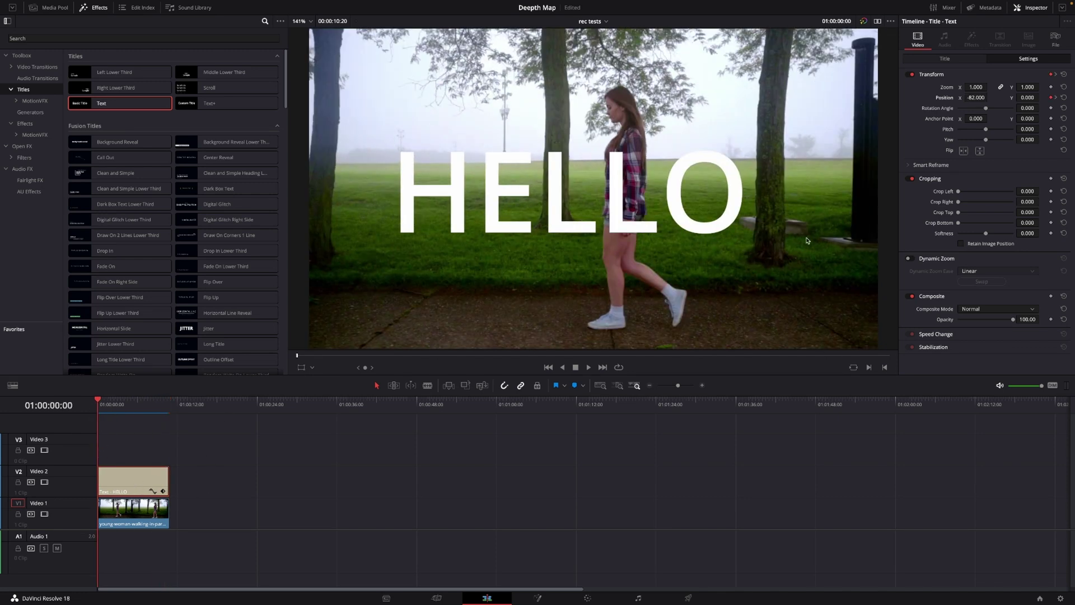
click(974, 61)
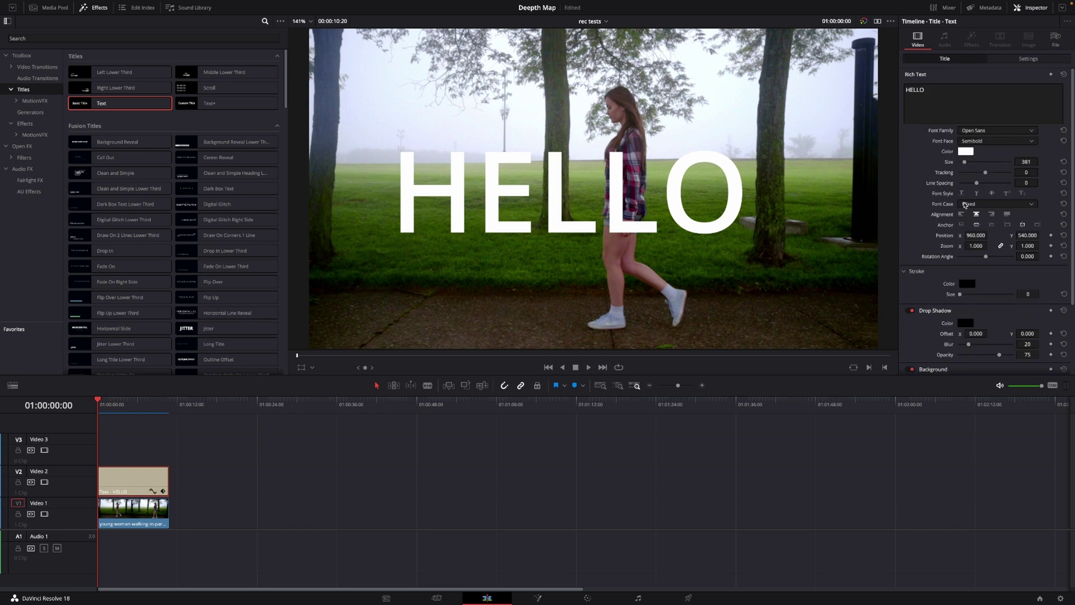
scroll(964, 205, down, 3)
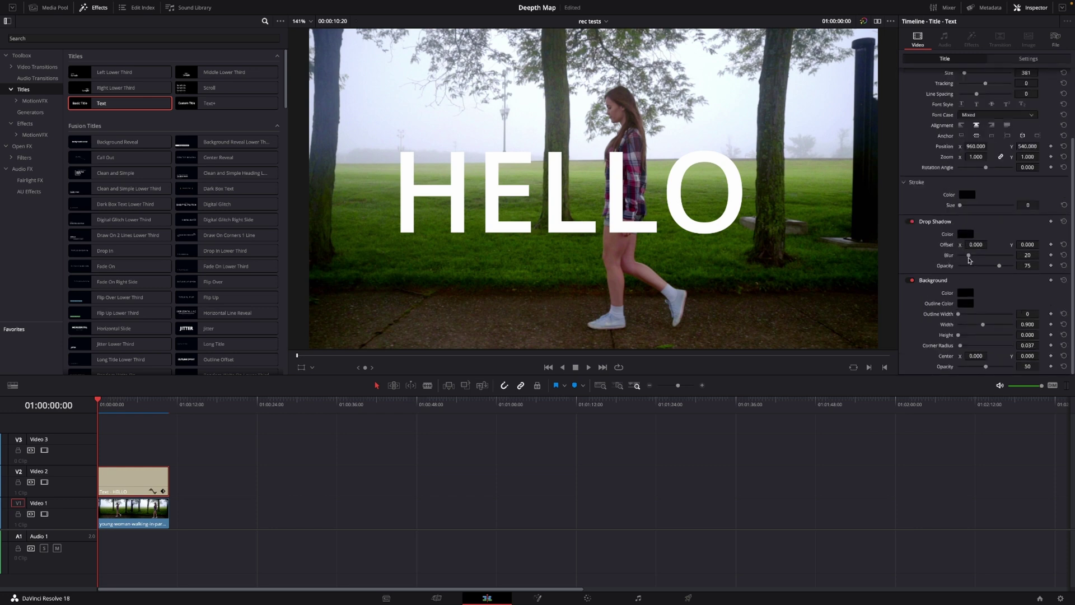
scroll(990, 244, up, 12)
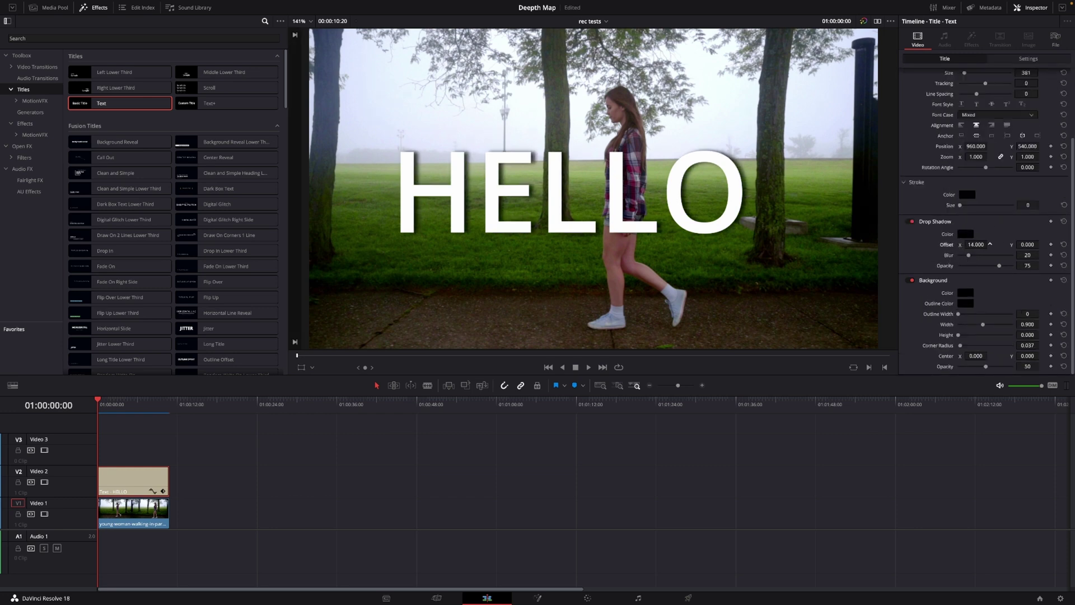
scroll(1030, 244, down, 12)
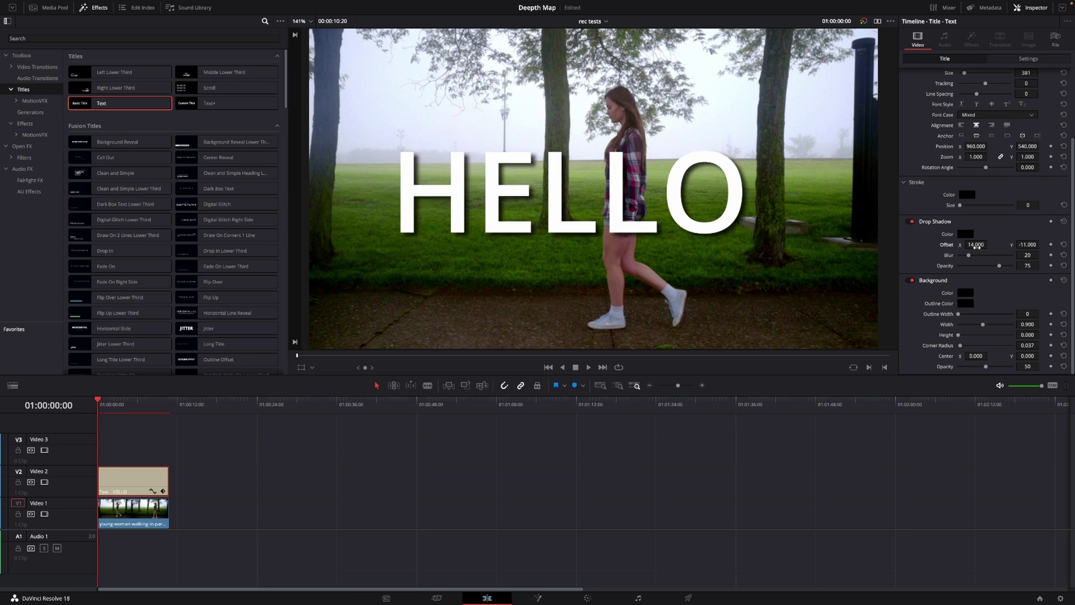
drag(966, 256, 997, 269)
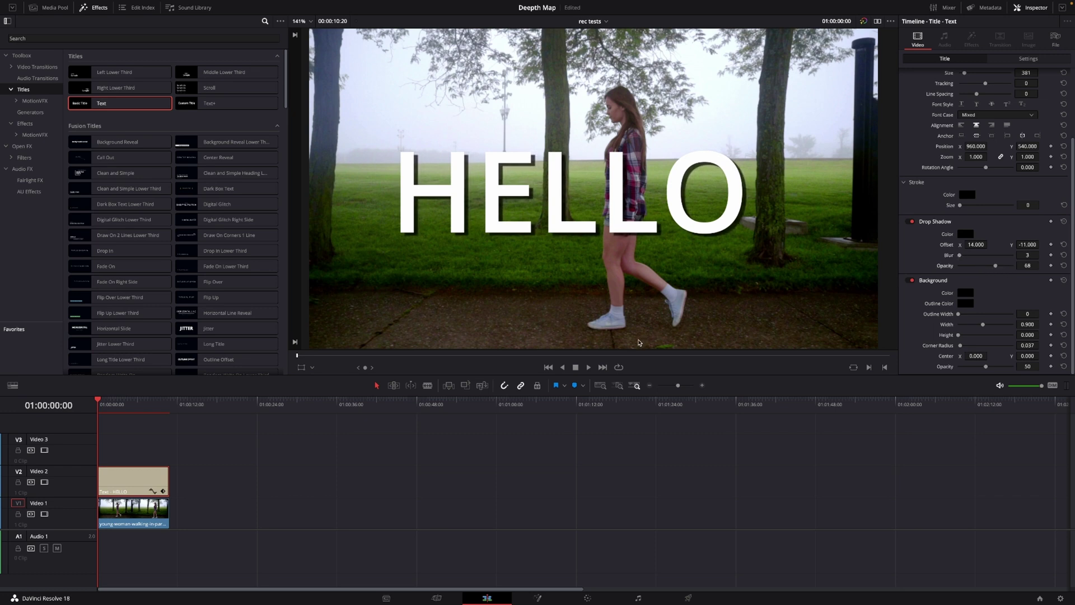
key(ctrl+s)
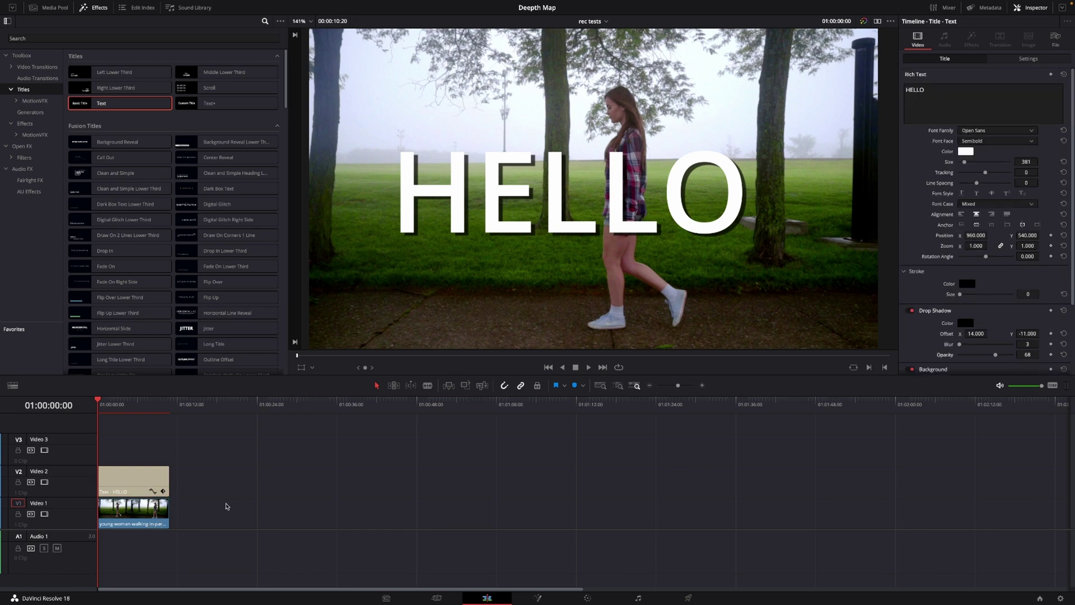
Alt-drag the walking-woman clip from Video 1 to duplicate it onto Video 3
click(156, 512)
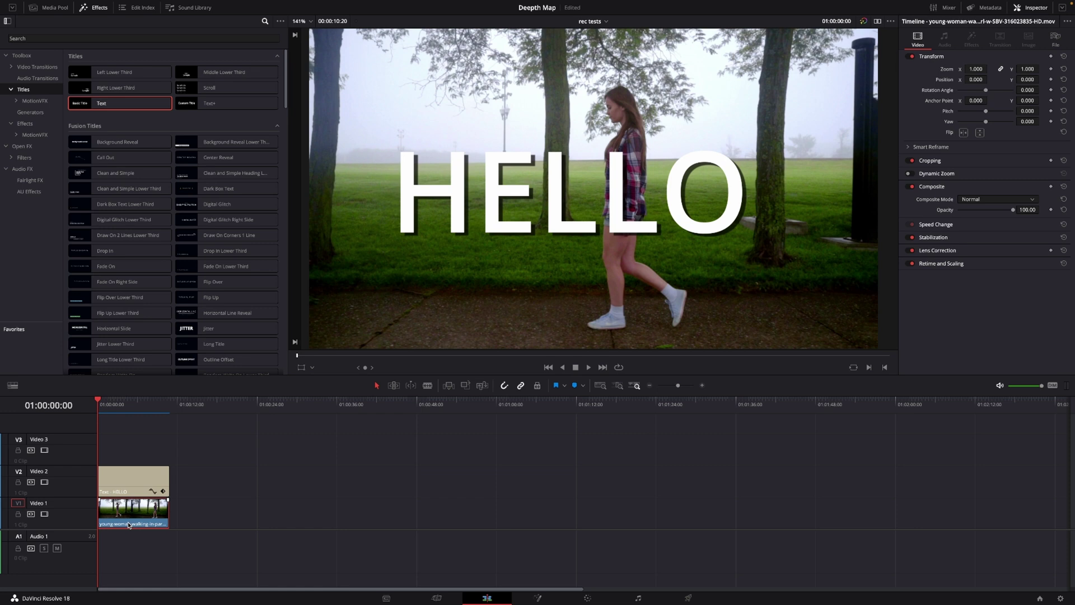
drag(128, 524, 116, 464)
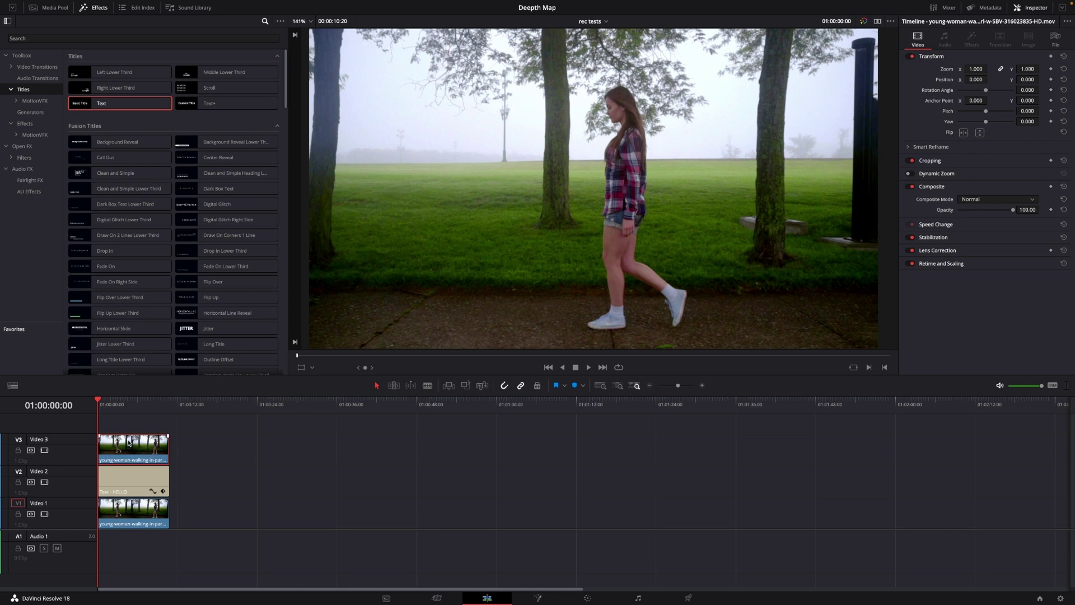
Drag the Resolve FX Refine Depth Map effect from Open FX onto the Video 3 clip
click(24, 146)
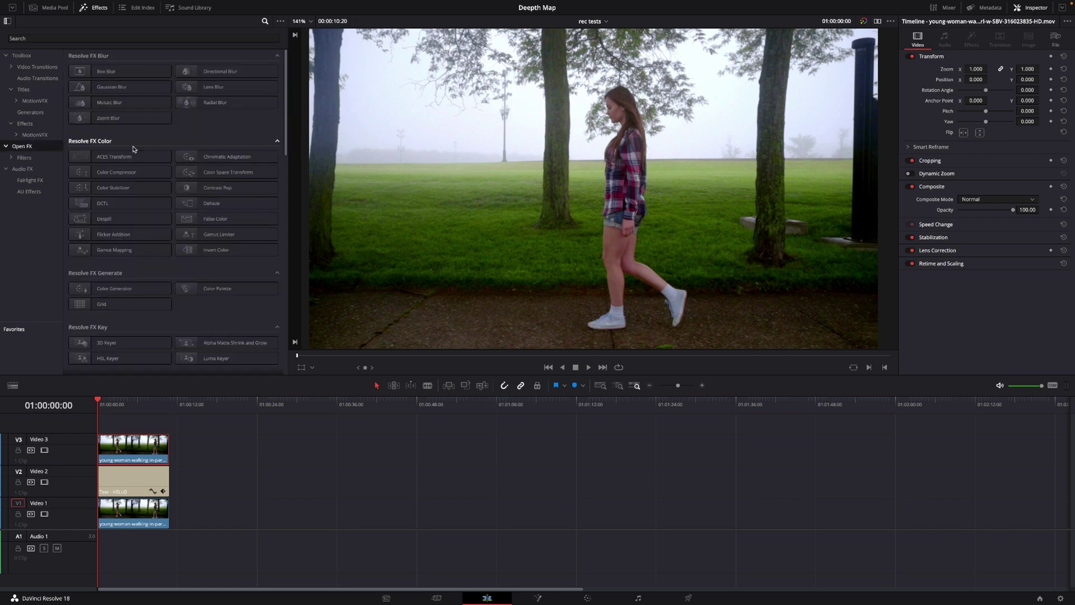
scroll(134, 218, down, 4)
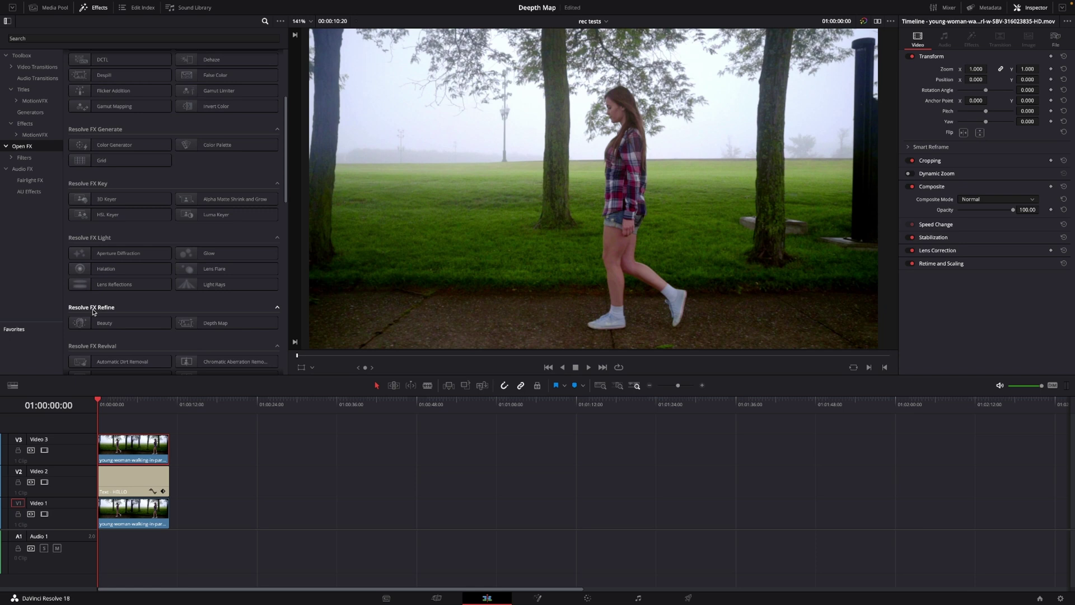
drag(230, 325, 130, 451)
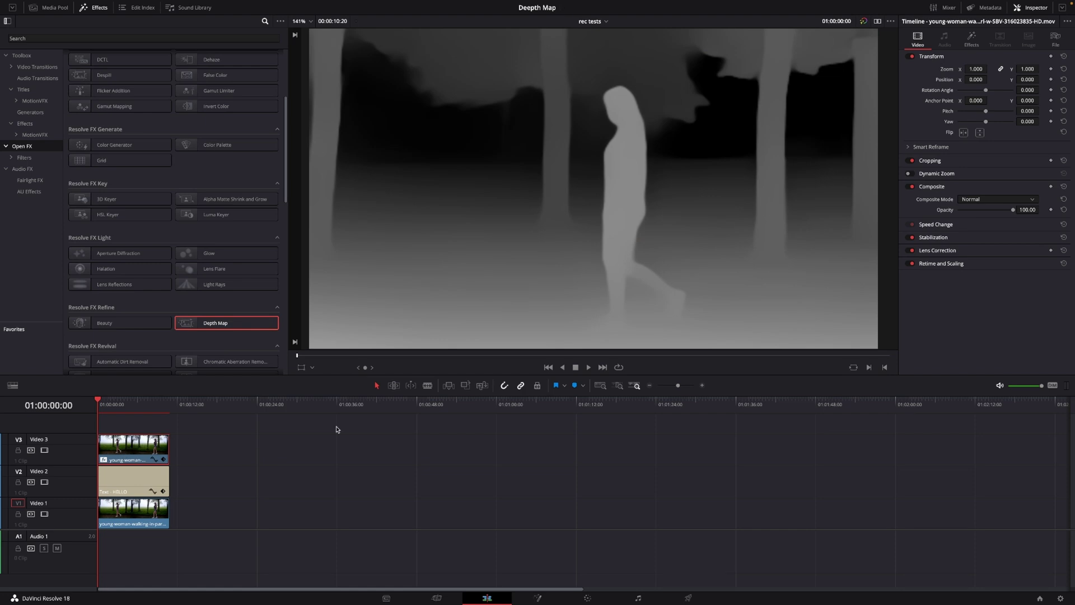
Set the Depth Map Quality to Faster, briefly toggling Depth Map Preview off and back on
click(974, 39)
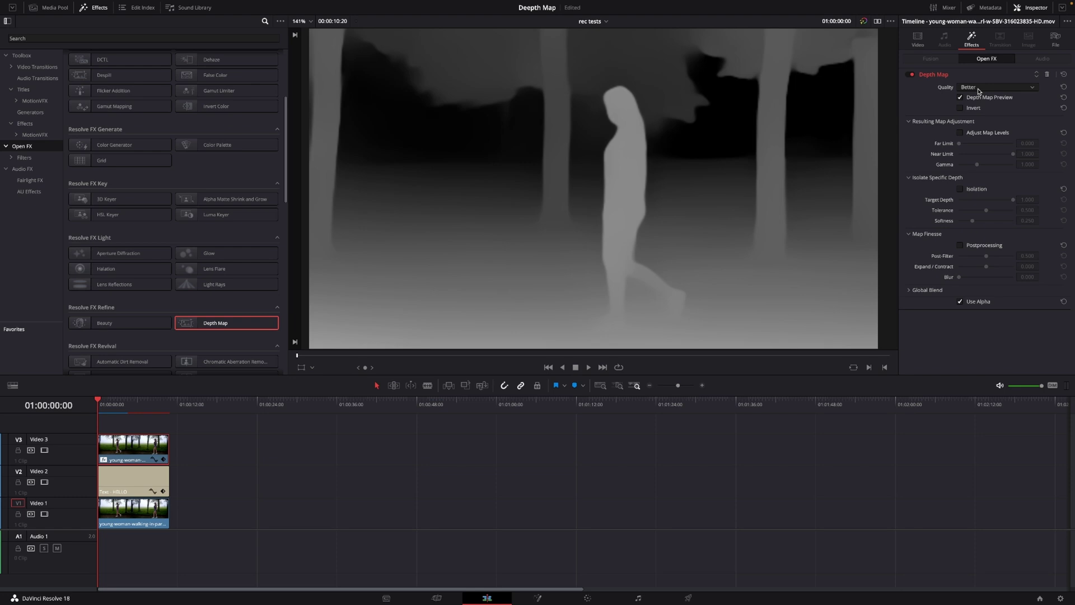
click(981, 88)
click(982, 99)
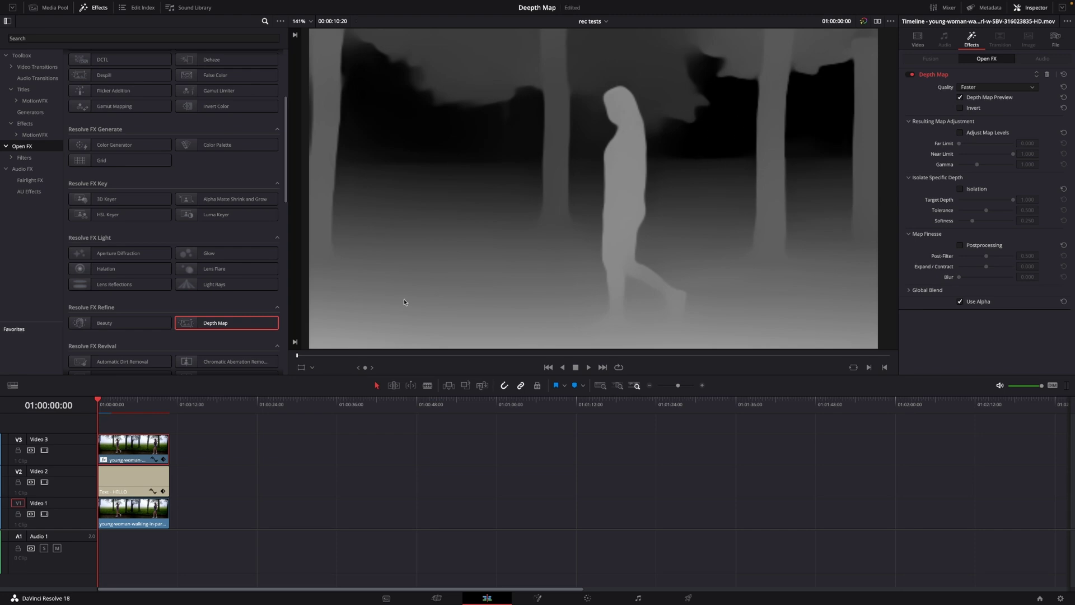
click(960, 98)
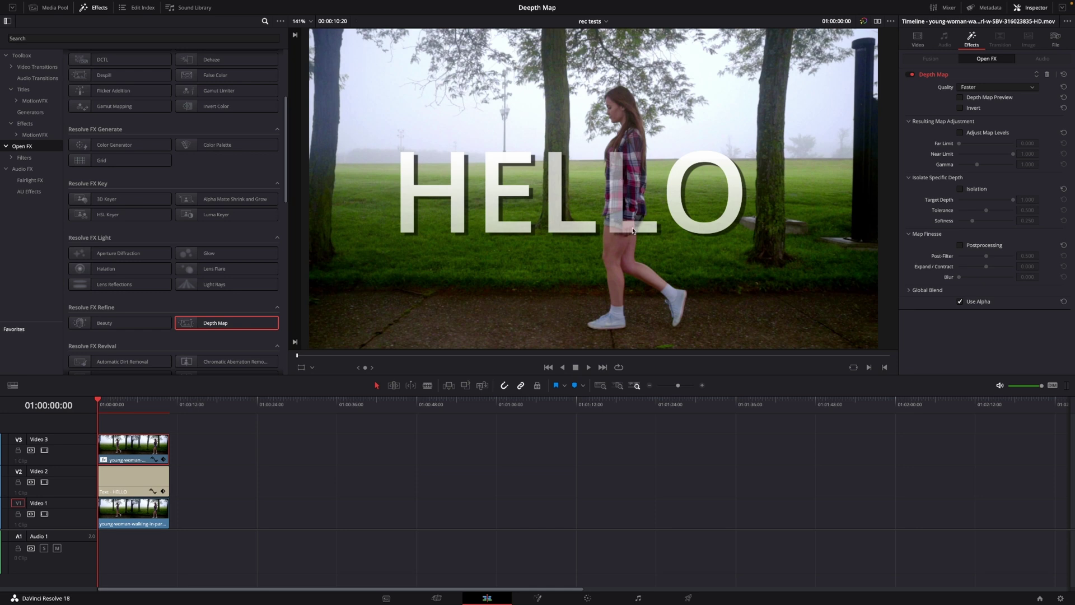
click(960, 98)
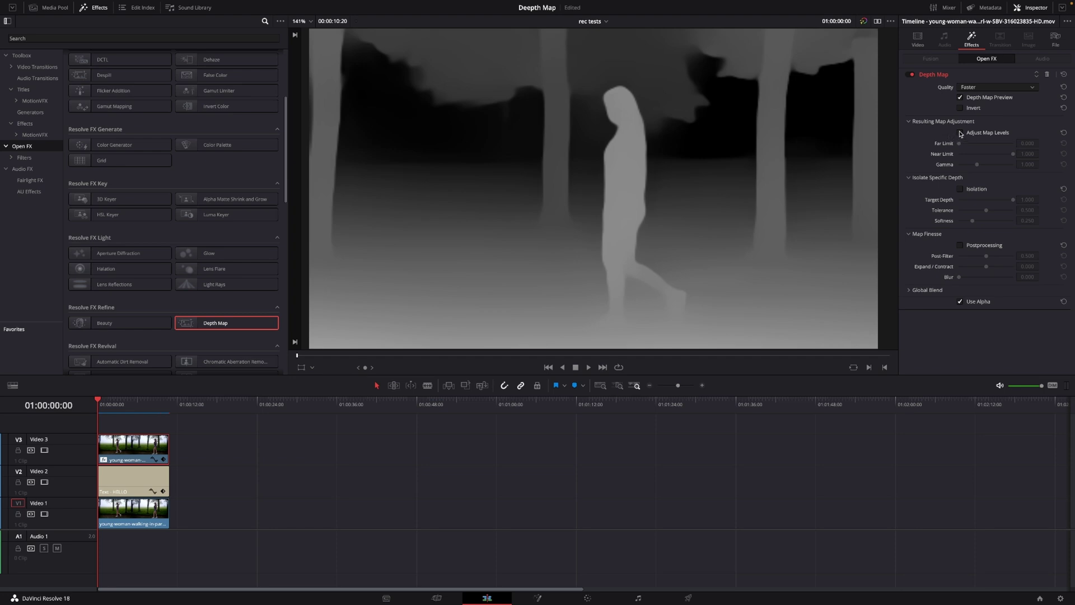
Enable Adjust Map Levels with Far Limit 0.380 and Near Limit 0.543, comparing against the composite
click(960, 132)
drag(959, 146, 978, 147)
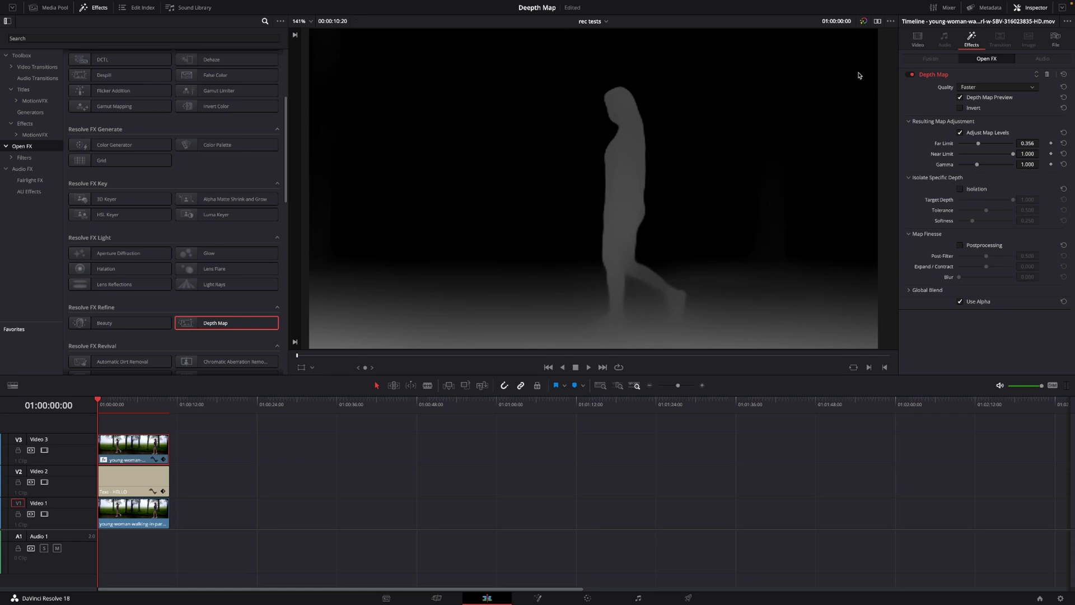
key(ctrl+s)
click(961, 99)
key(ctrl+s)
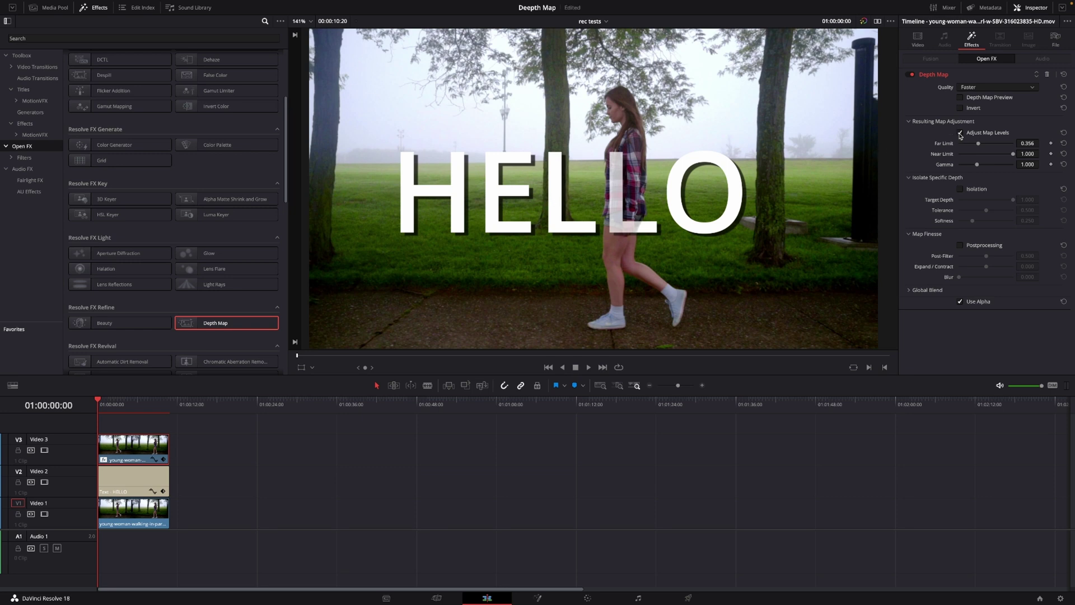
click(960, 98)
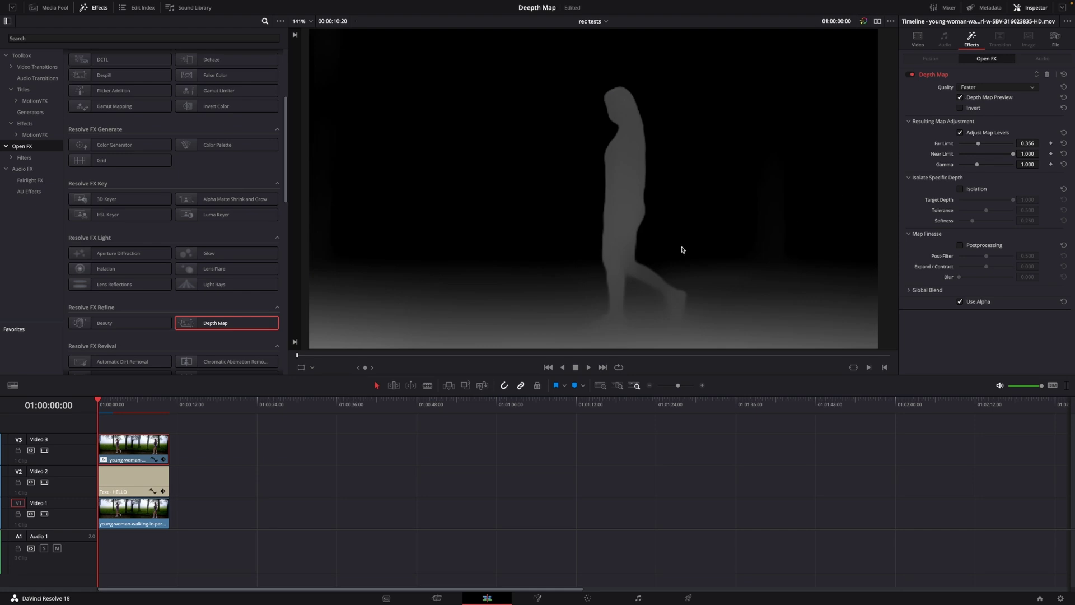
key(ctrl+s)
drag(1014, 157, 980, 145)
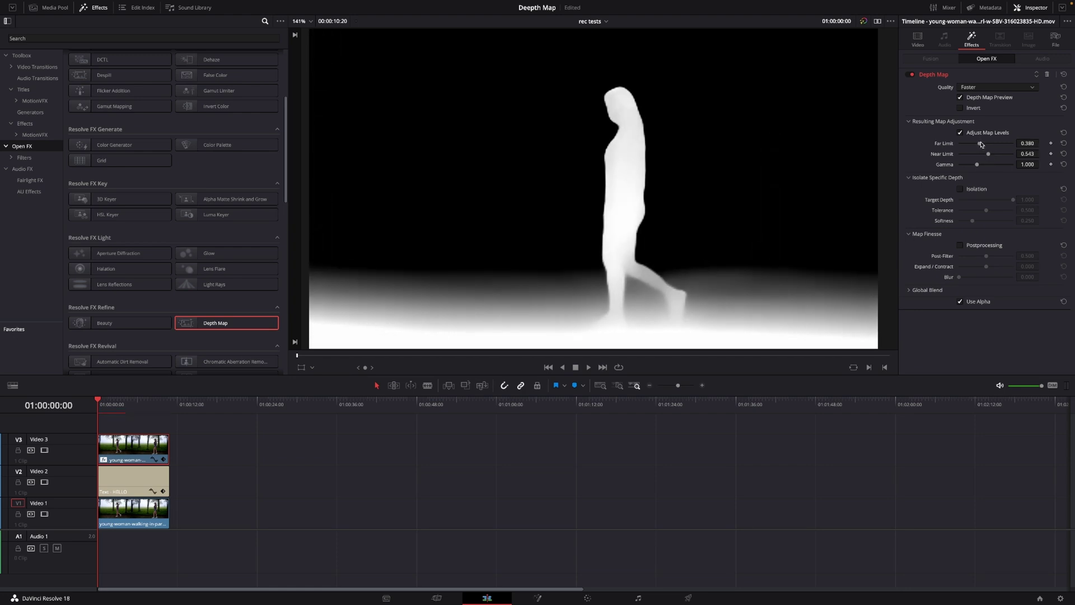
click(961, 98)
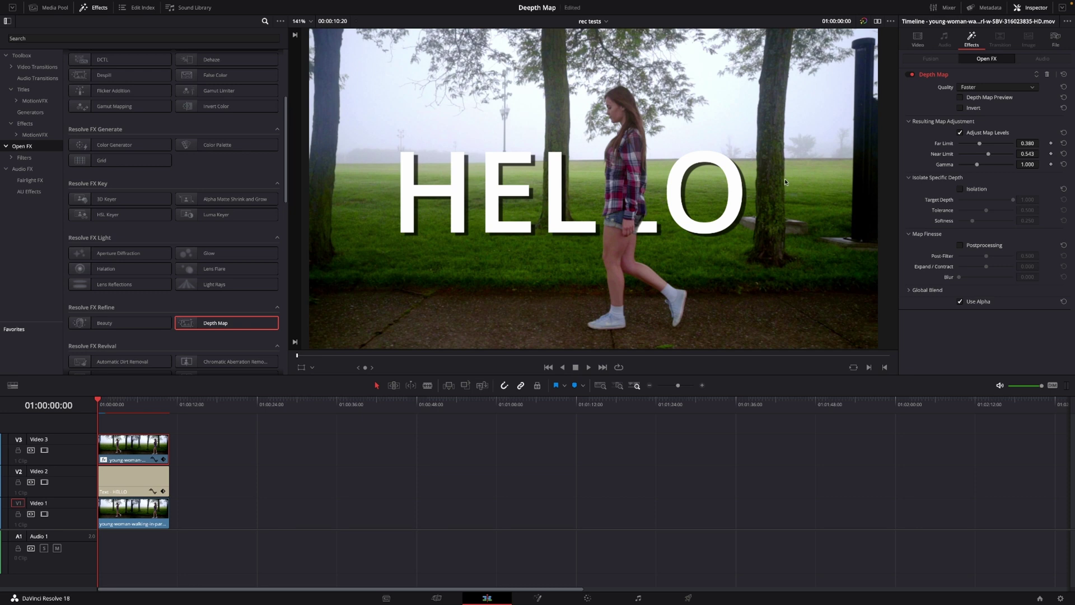
click(960, 97)
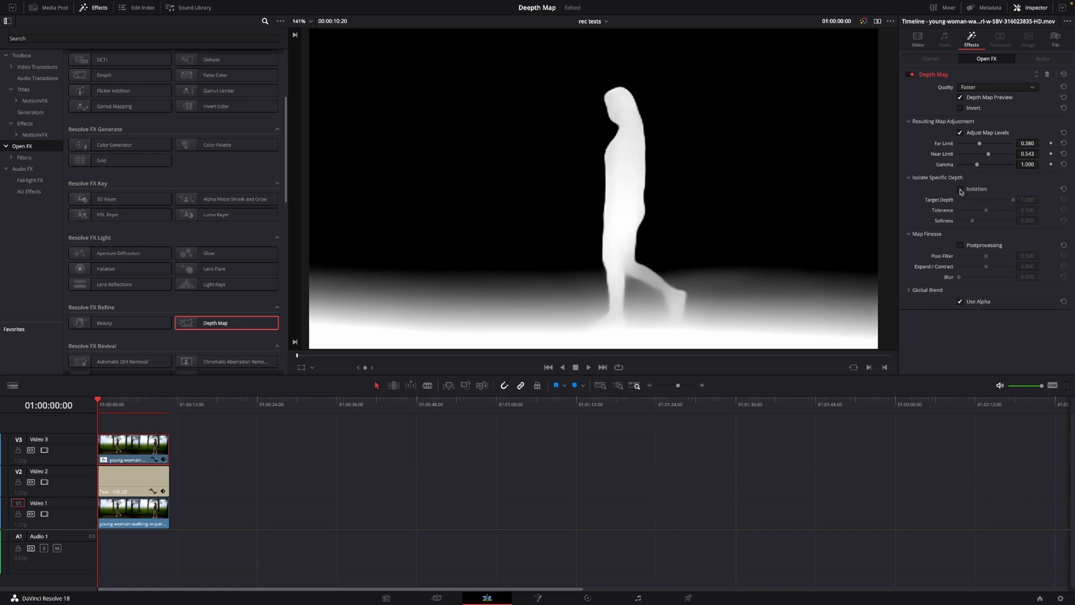
Enable Isolation with Target Depth 0.899 and Tolerance 0.589, saving the project
click(961, 189)
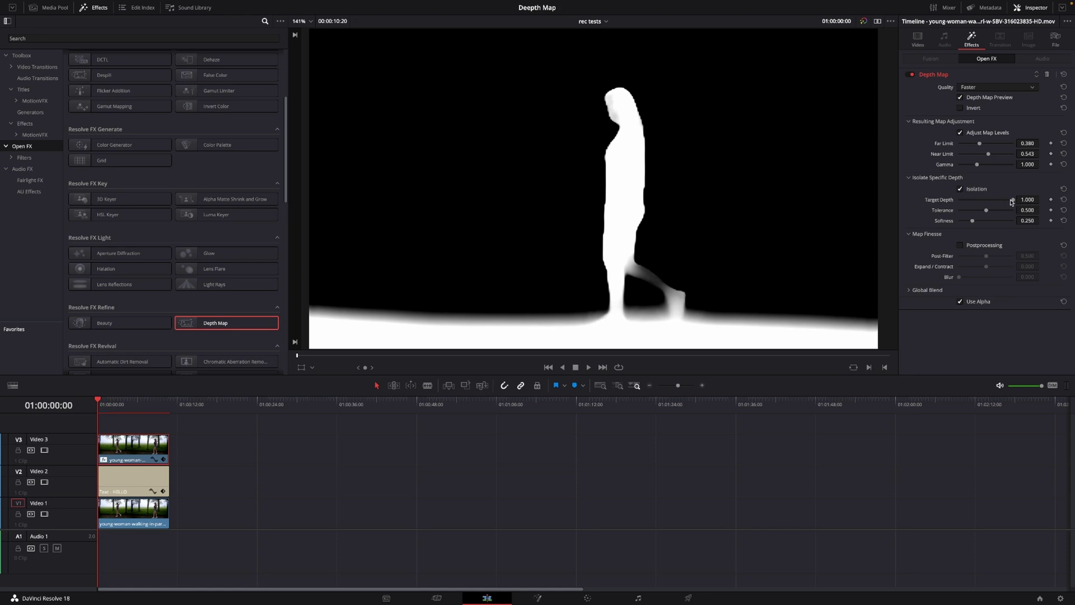
drag(1014, 202, 1009, 202)
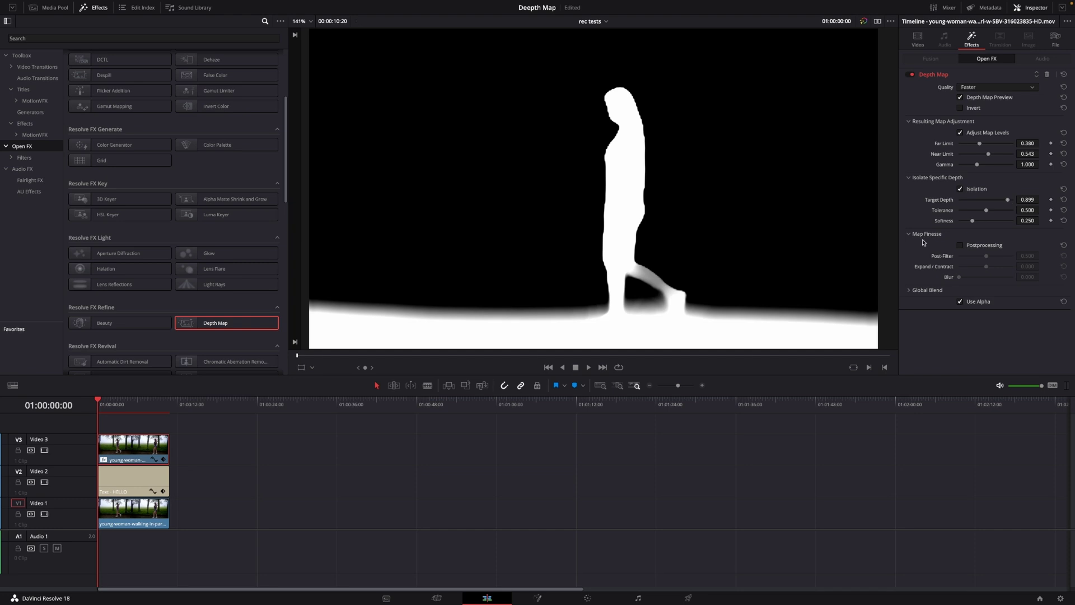
key(ctrl+s)
drag(987, 212, 991, 214)
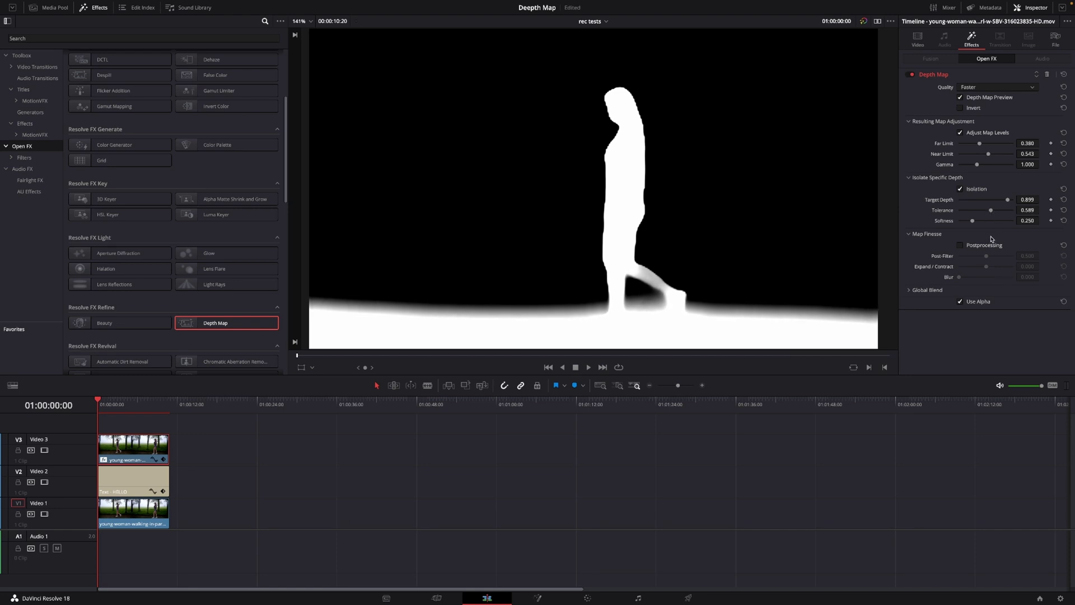
key(ctrl+s)
Enable Postprocessing with Post-Filter 0.140 and Expand/Contract 0.132, then turn off Depth Map Preview
click(960, 246)
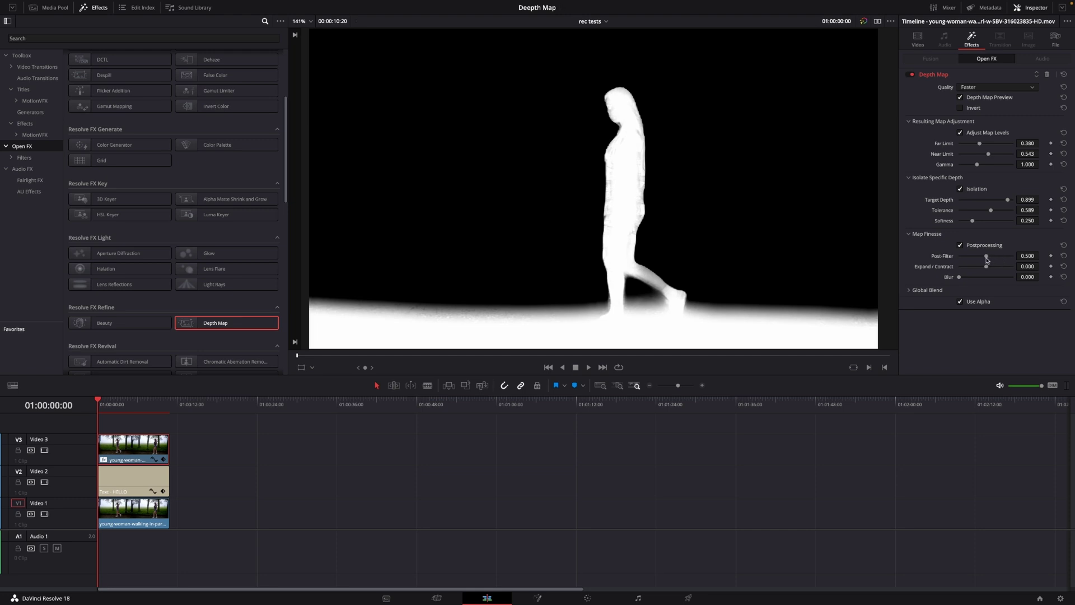
click(987, 256)
drag(993, 258, 966, 259)
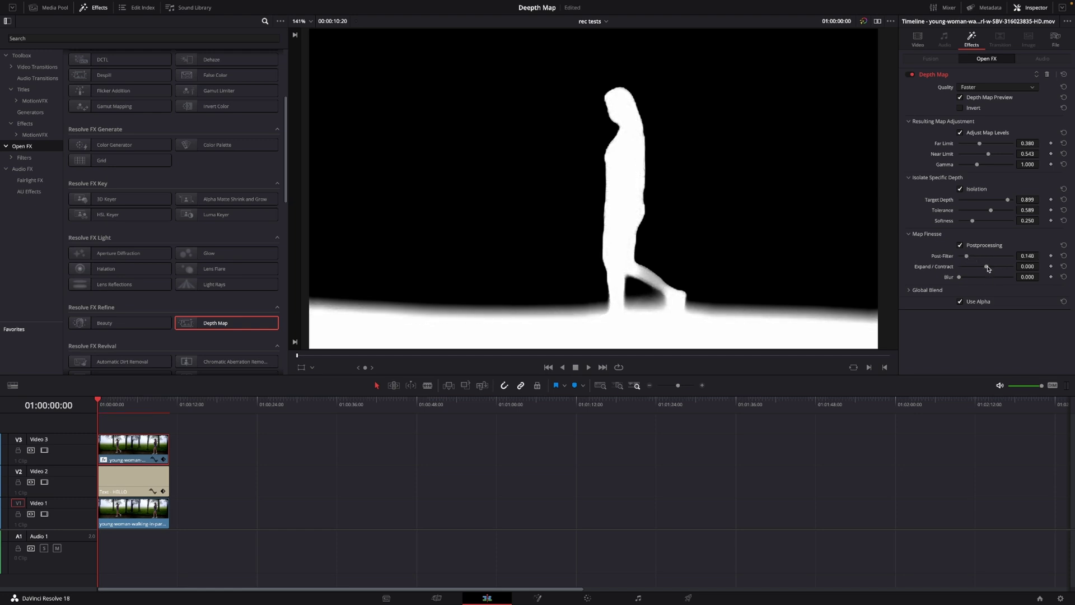
key(ctrl+s)
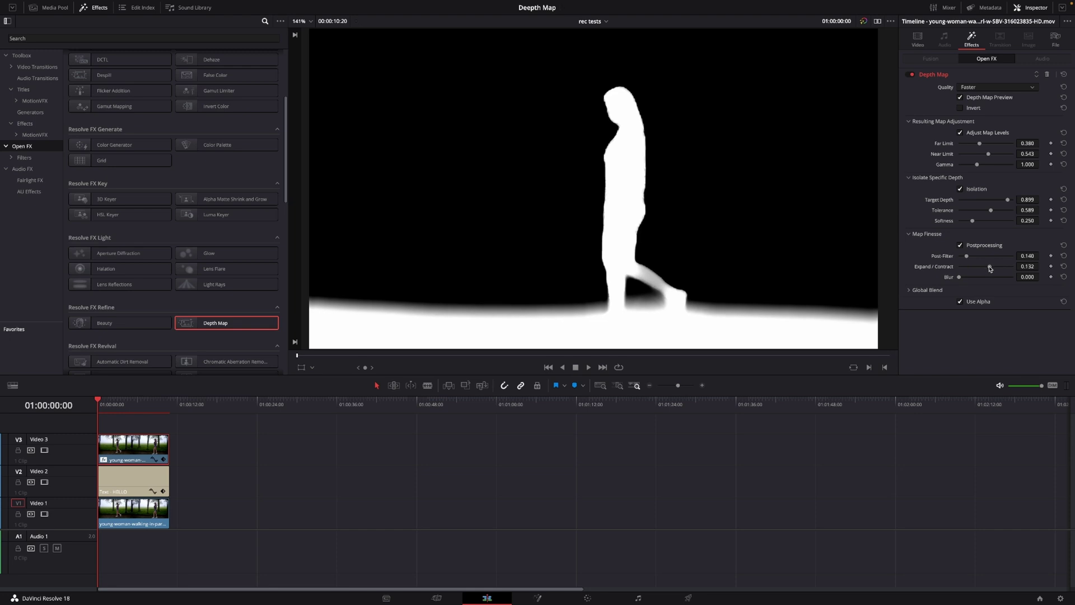
drag(988, 269, 991, 269)
click(960, 97)
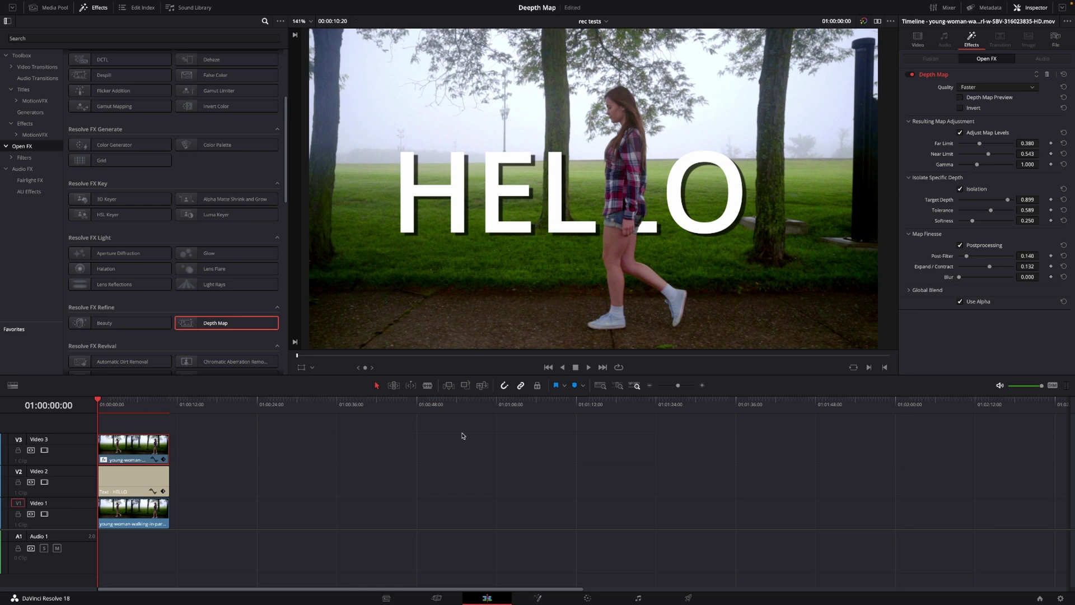
At a later frame, set Target Depth 0.883, Far Limit 0.387 and Near Limit 0.527
key(ctrl+s)
key(space)
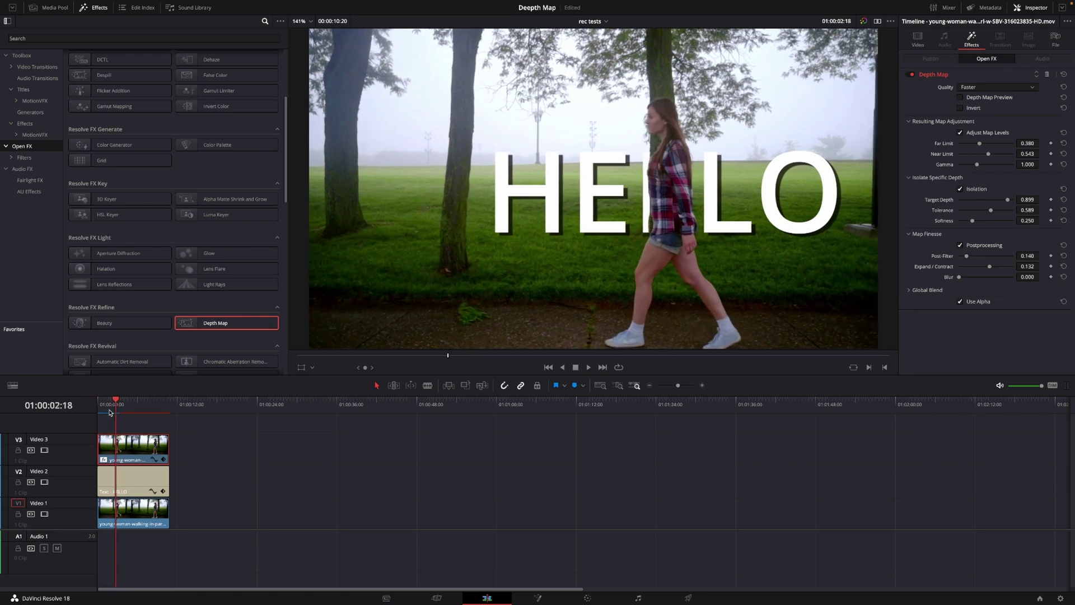
key(Right)
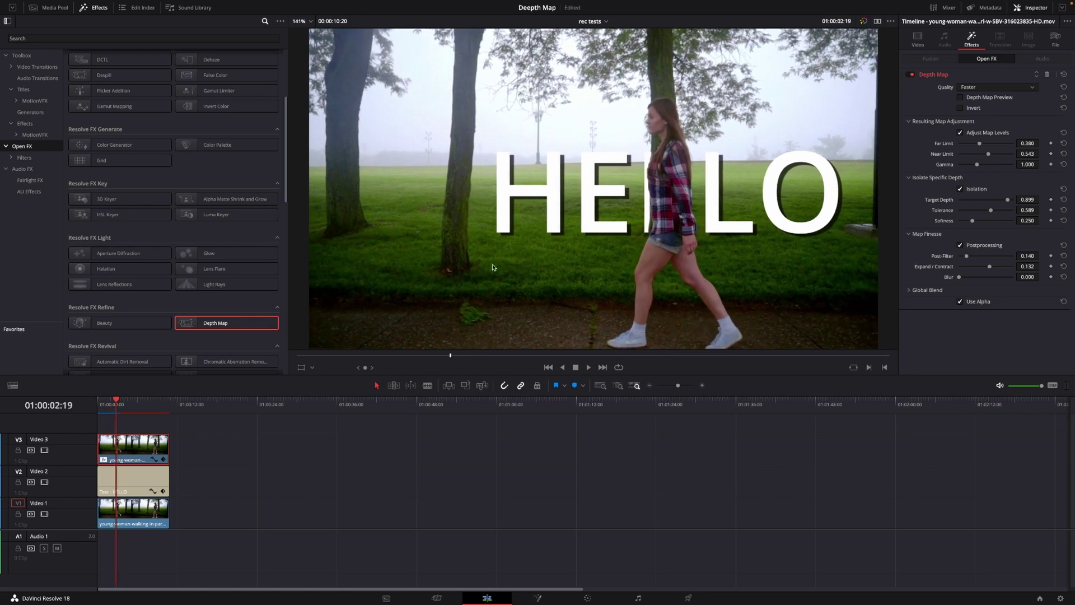
click(960, 98)
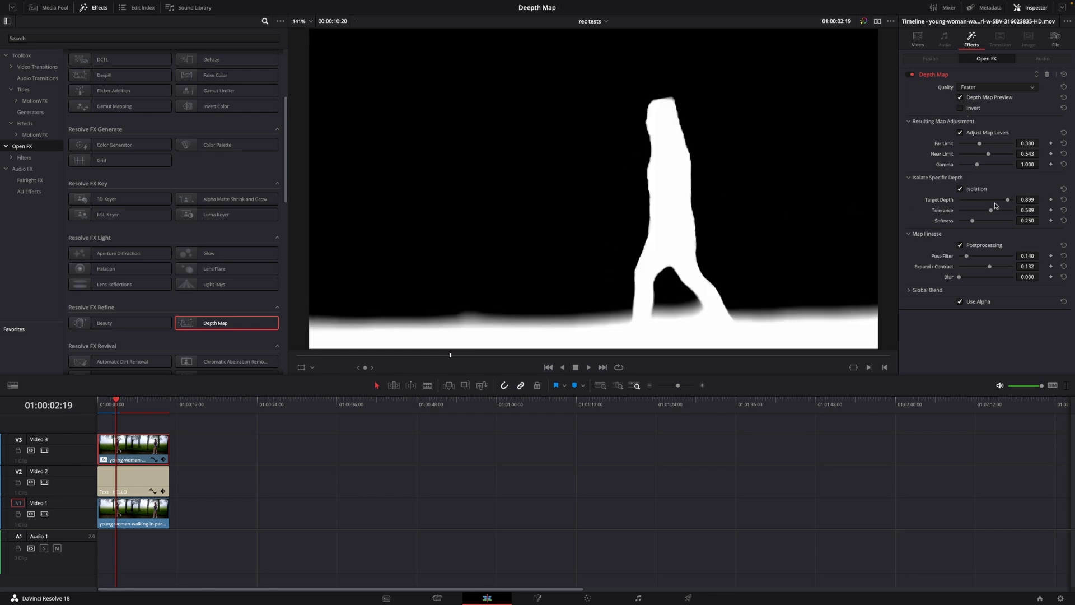
drag(1007, 202, 1006, 204)
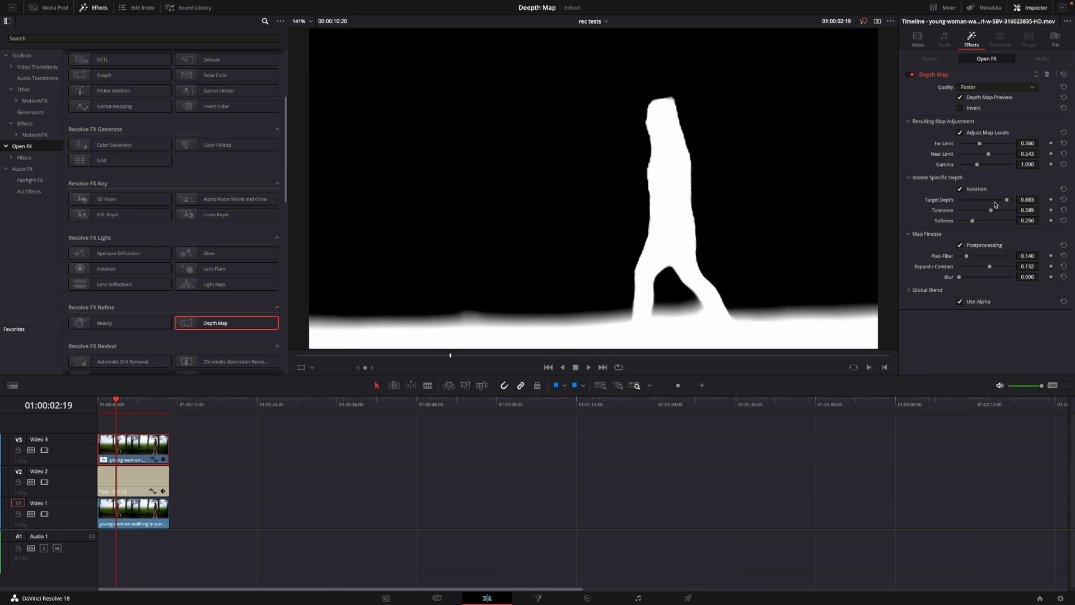
drag(979, 146, 988, 157)
Turn off Depth Map Preview to see the woman walking in front of HELLO
click(960, 98)
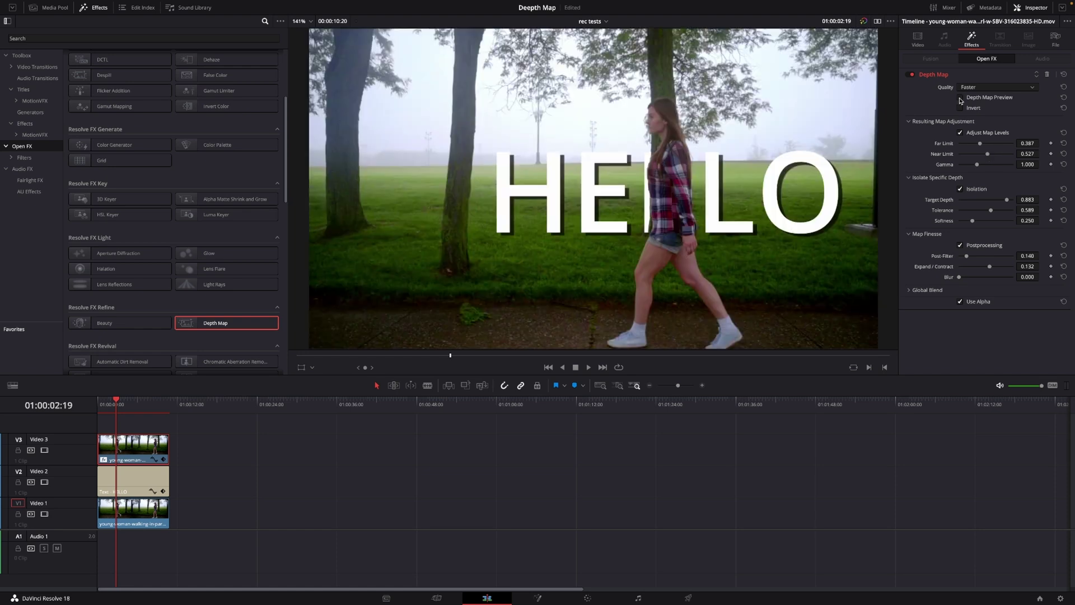